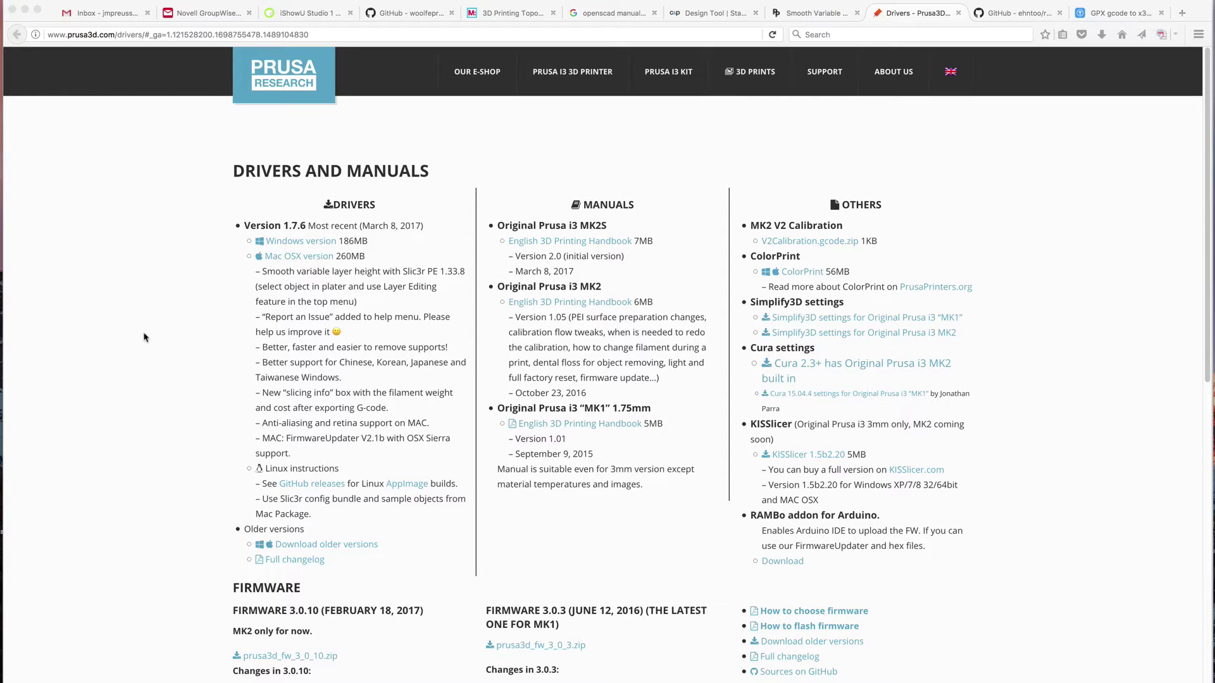
mouse_move(1, 347)
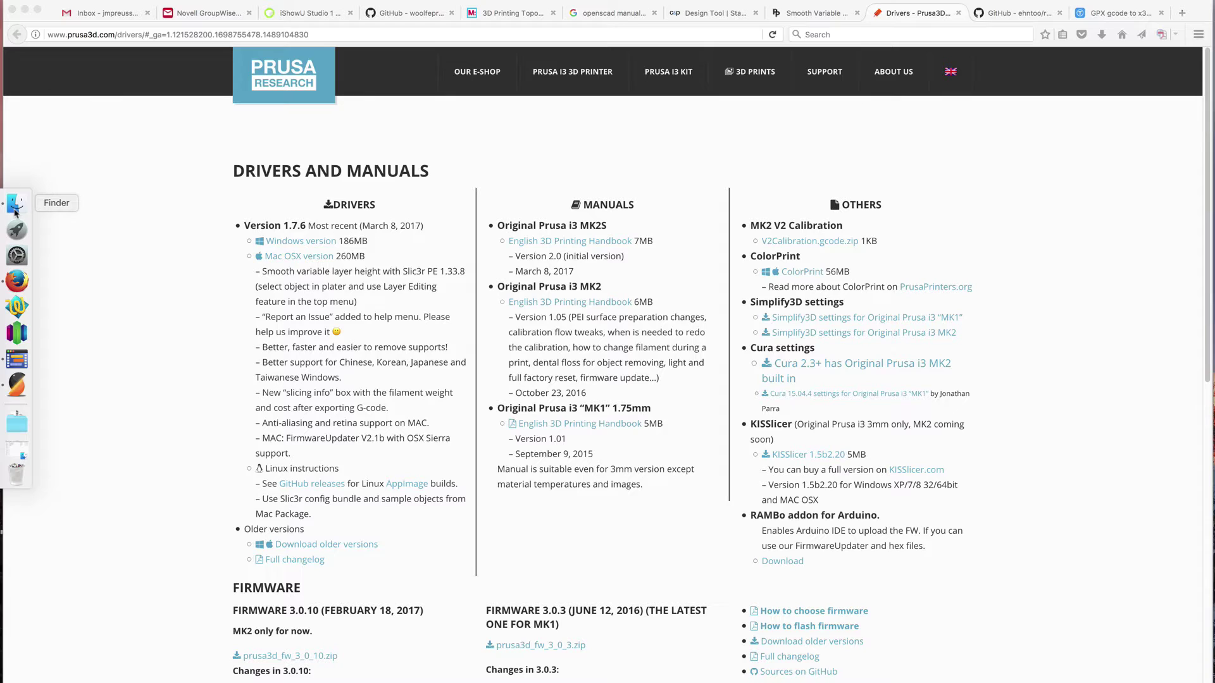
click(15, 211)
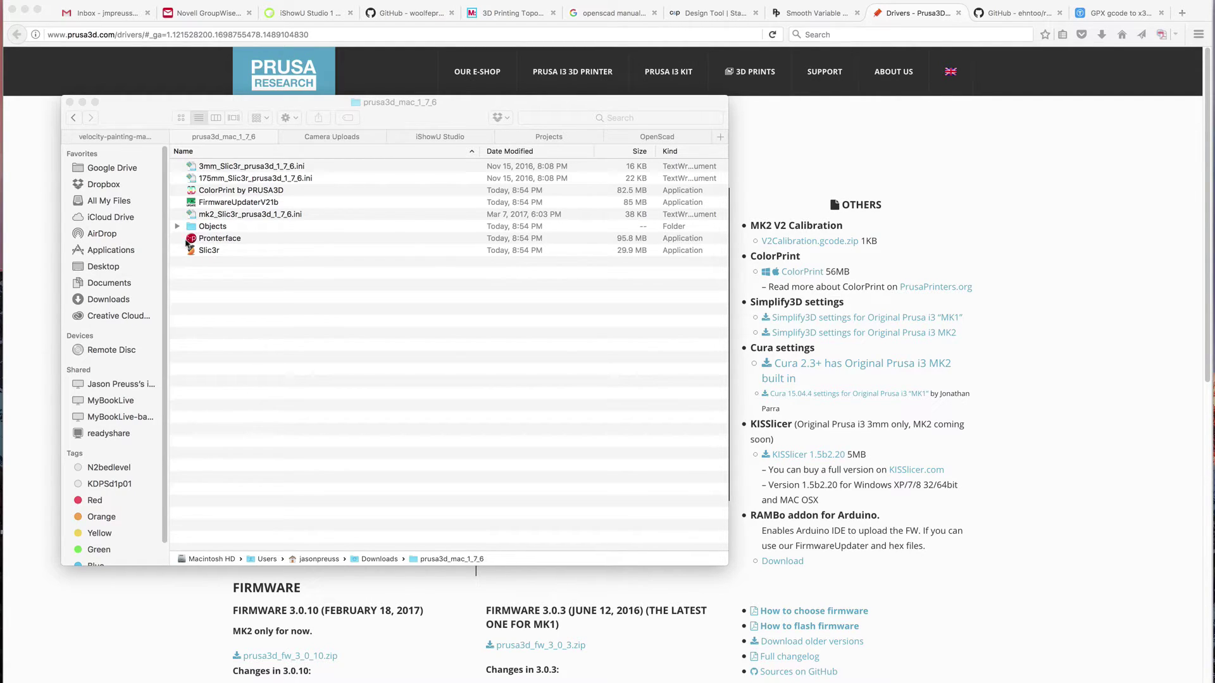
click(83, 103)
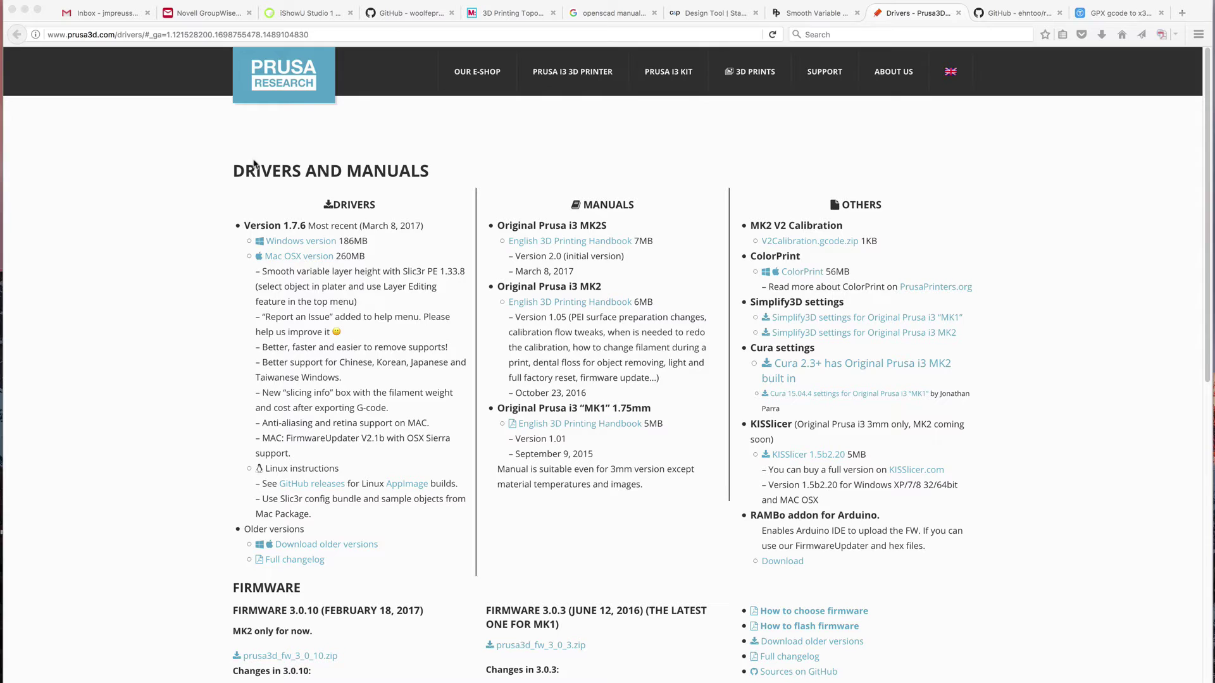
click(25, 10)
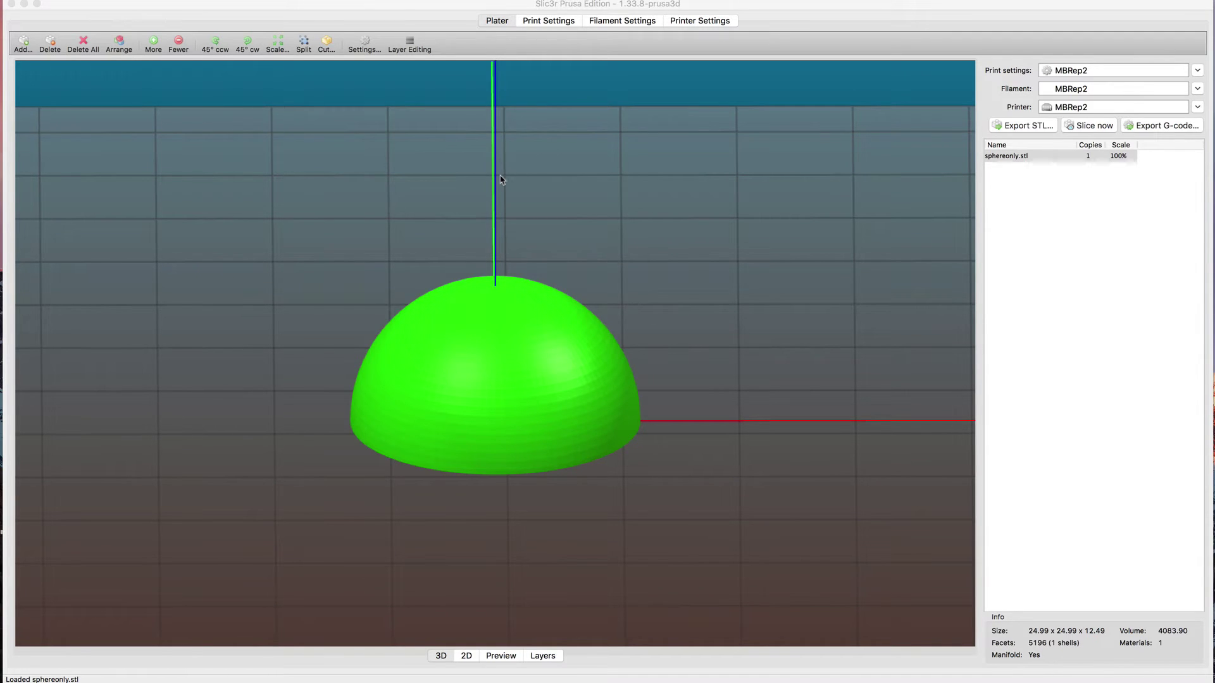
mouse_move(2, 296)
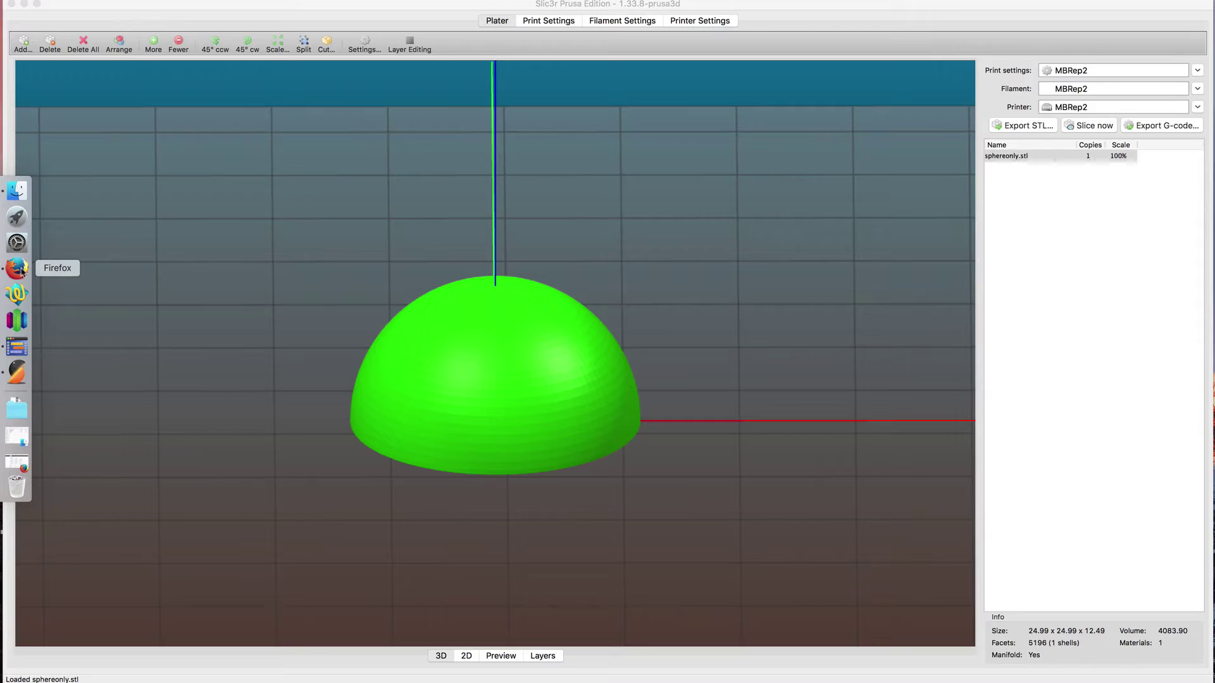
click(17, 268)
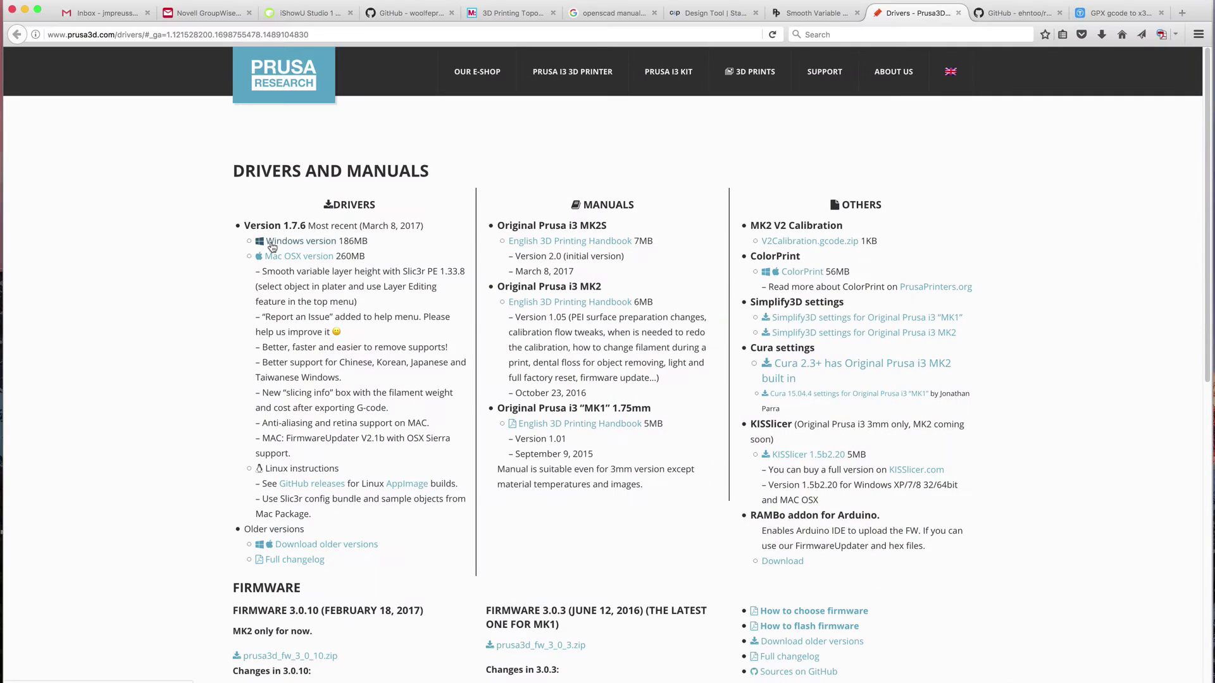
View the replicator2-slic3r-configs GitHub page in Firefox, then return to Slic3r with the hemisphere.
click(990, 16)
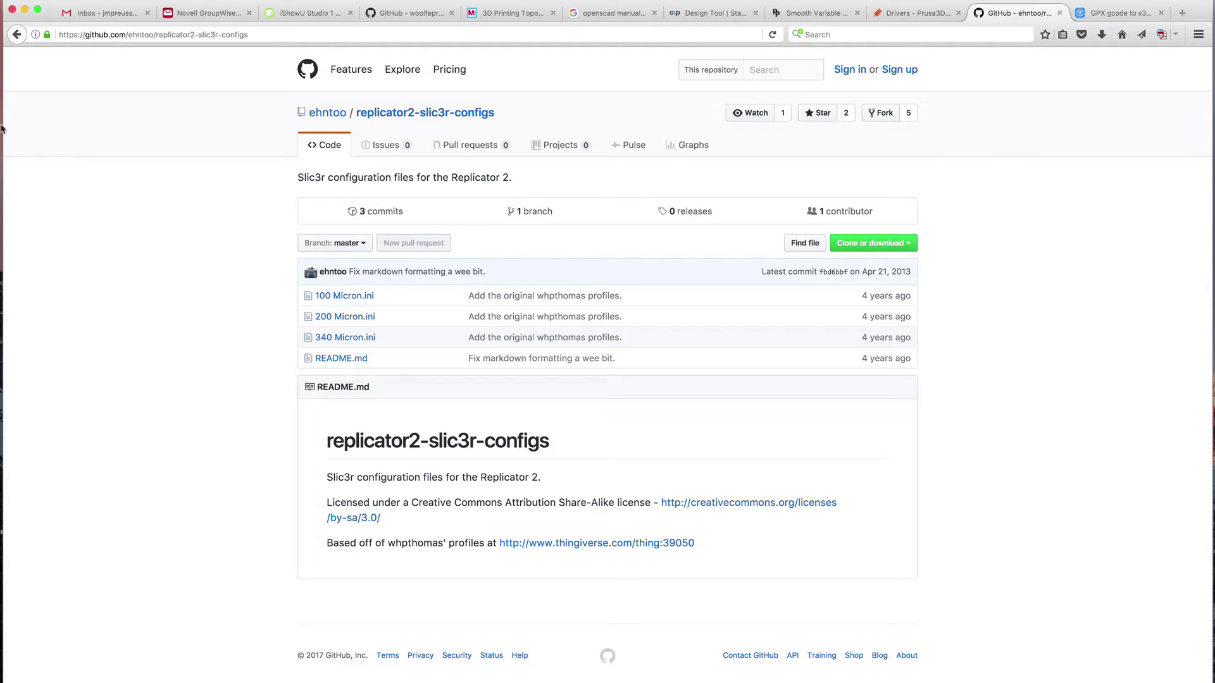
mouse_move(3, 147)
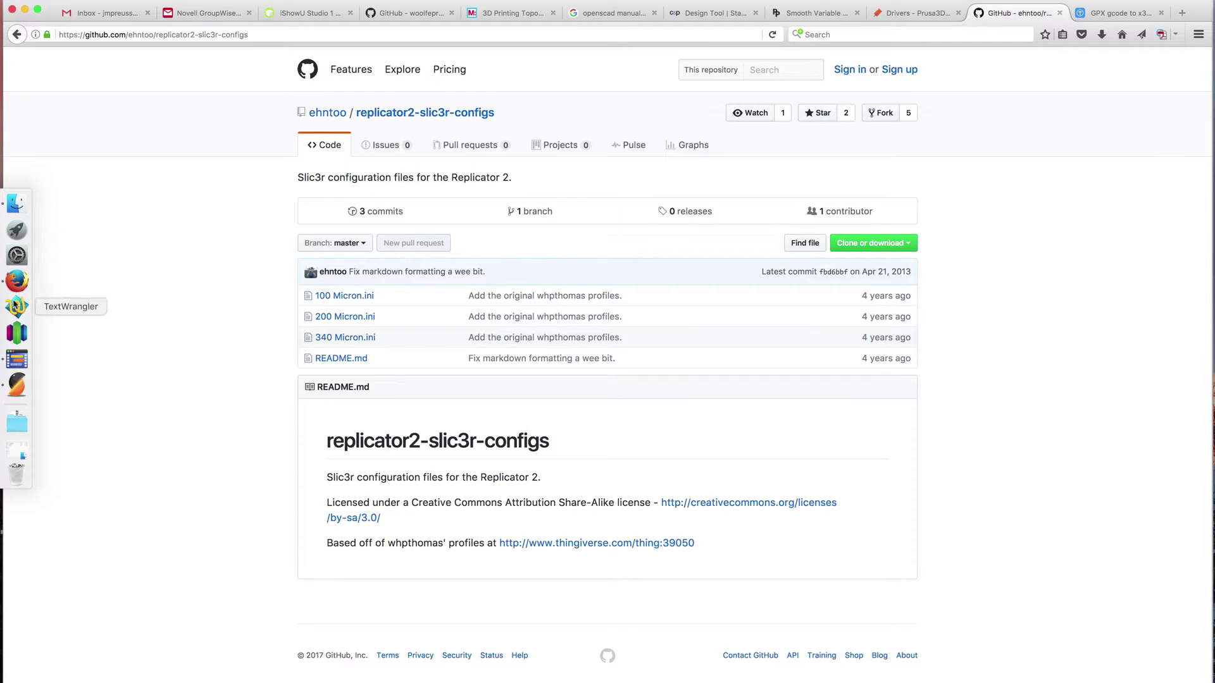
click(16, 384)
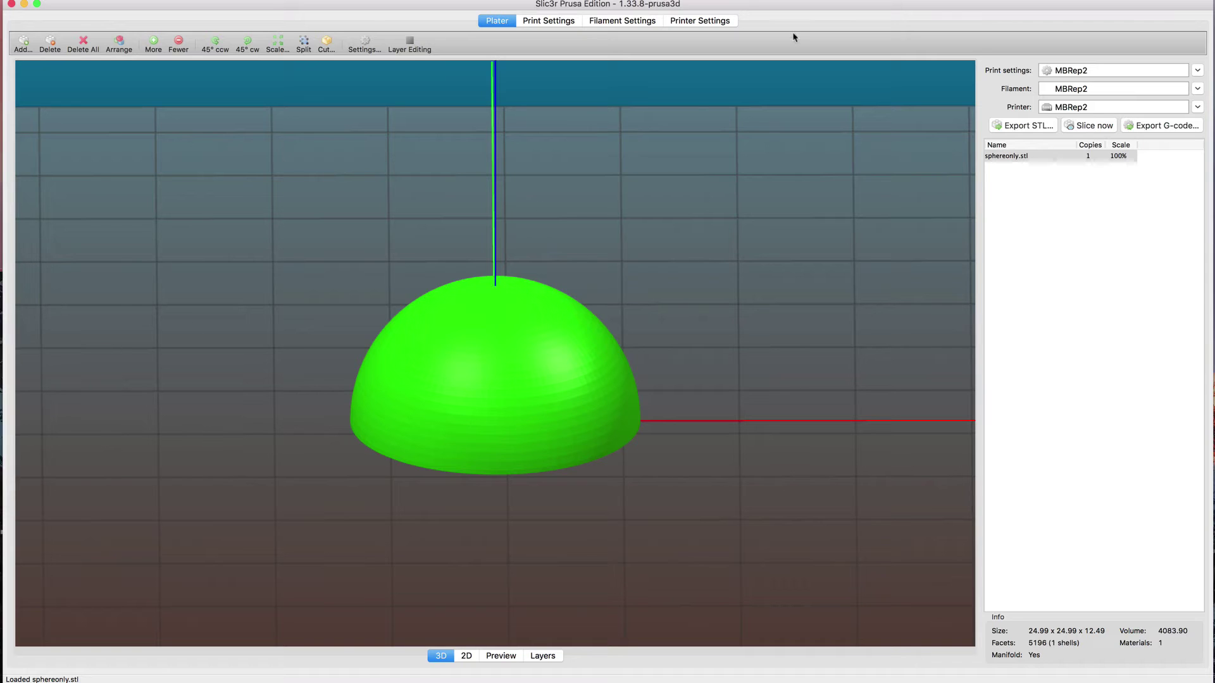
Show the General printer settings with Sailfish (MakerBot) G-code flavor and variable layer height enabled.
click(713, 24)
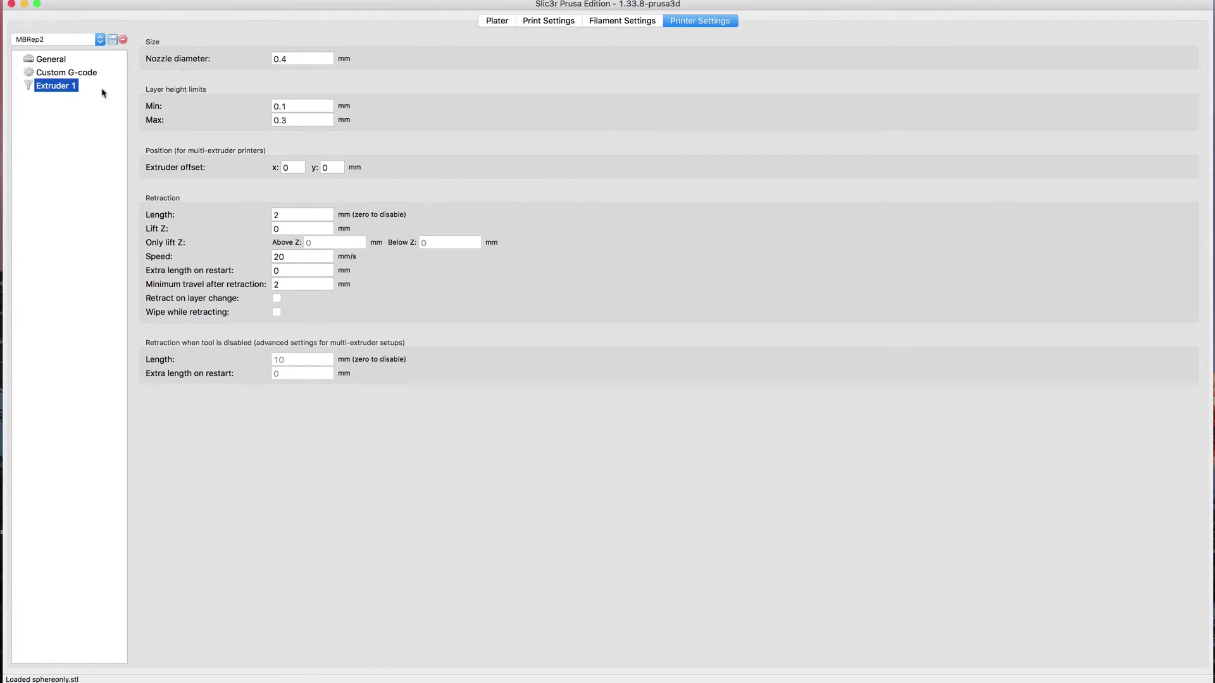
click(61, 59)
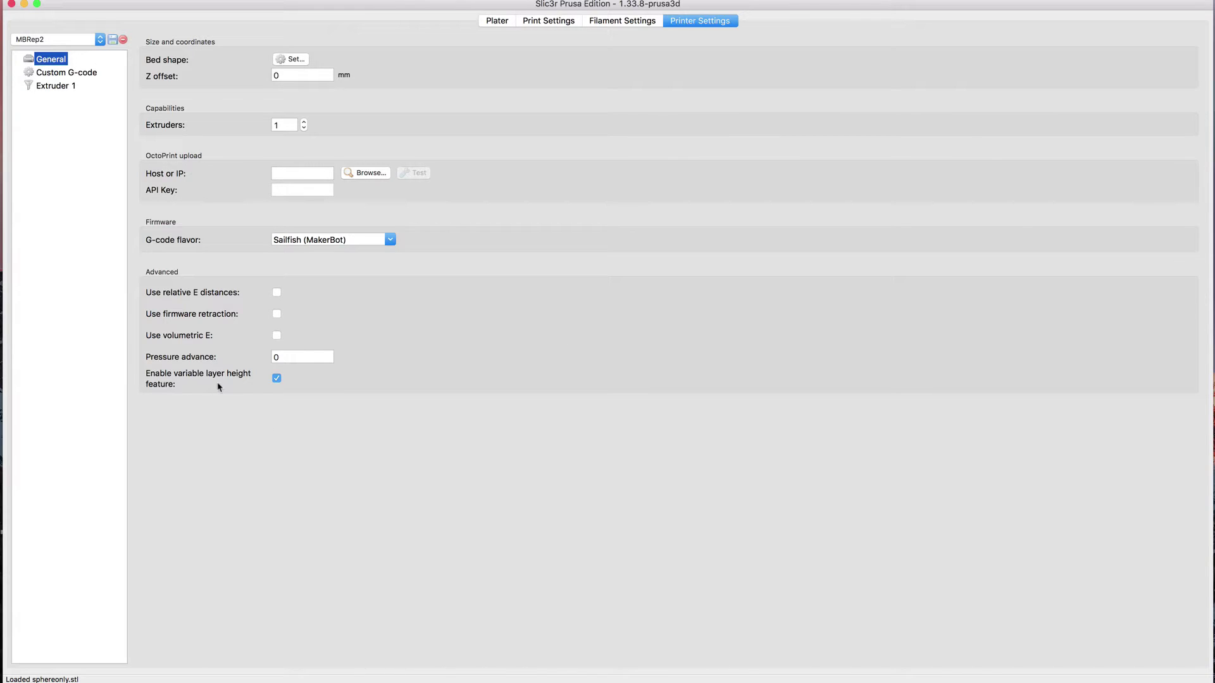
mouse_move(219, 387)
click(297, 61)
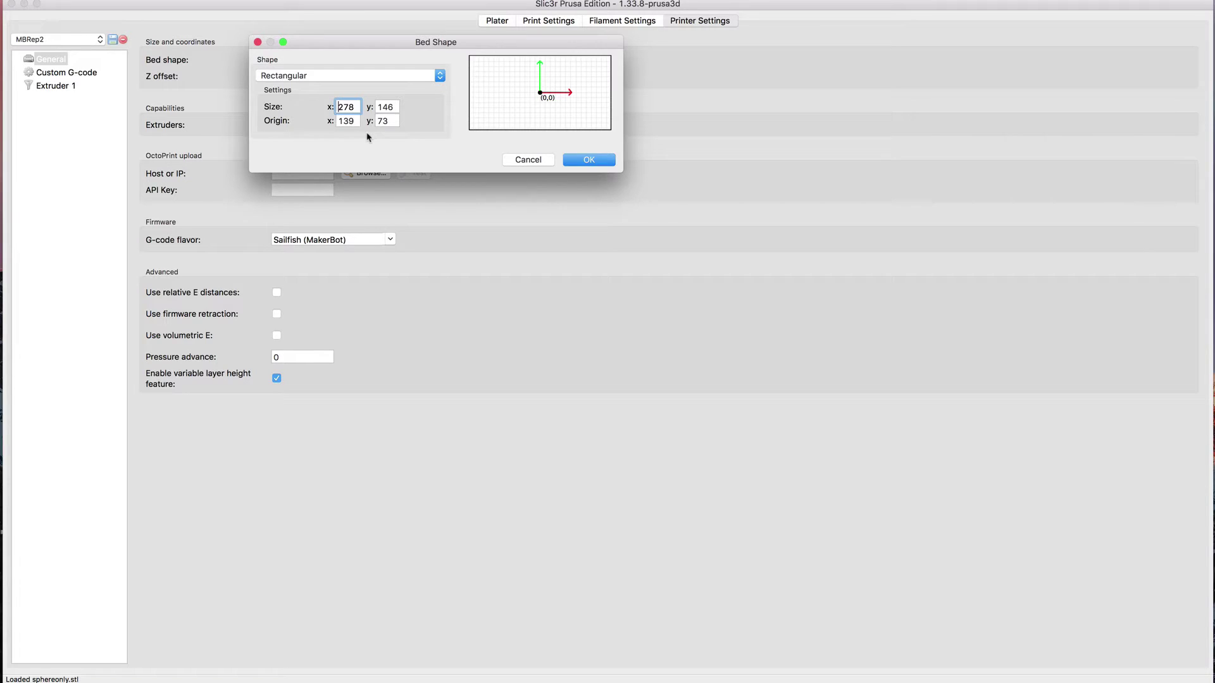
click(591, 162)
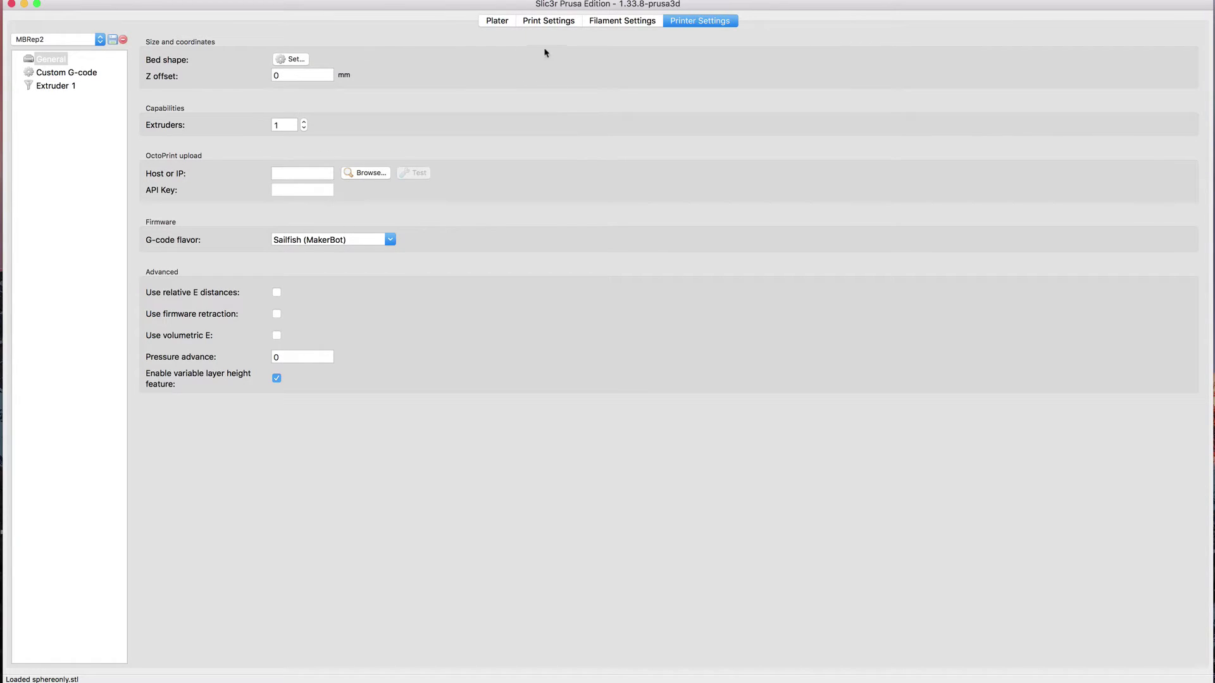
Check the 0.2 mm print layer height, then view Extruder 1's 0.1–0.3 mm layer height limits.
click(549, 23)
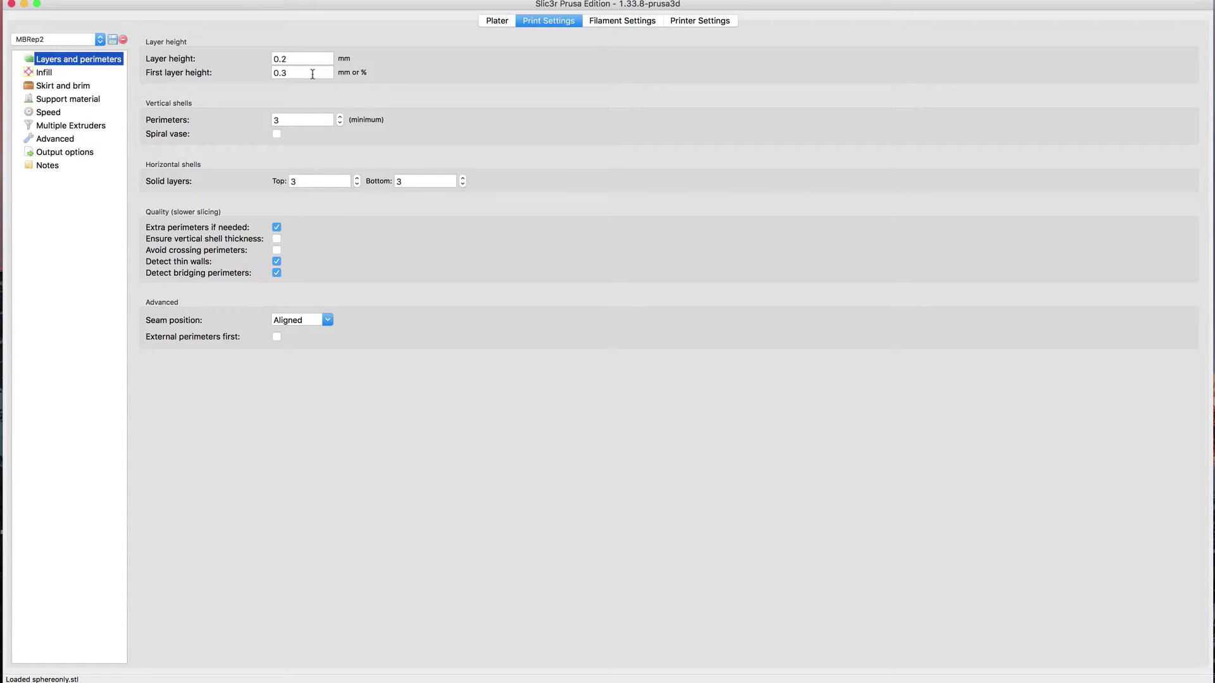
mouse_move(313, 74)
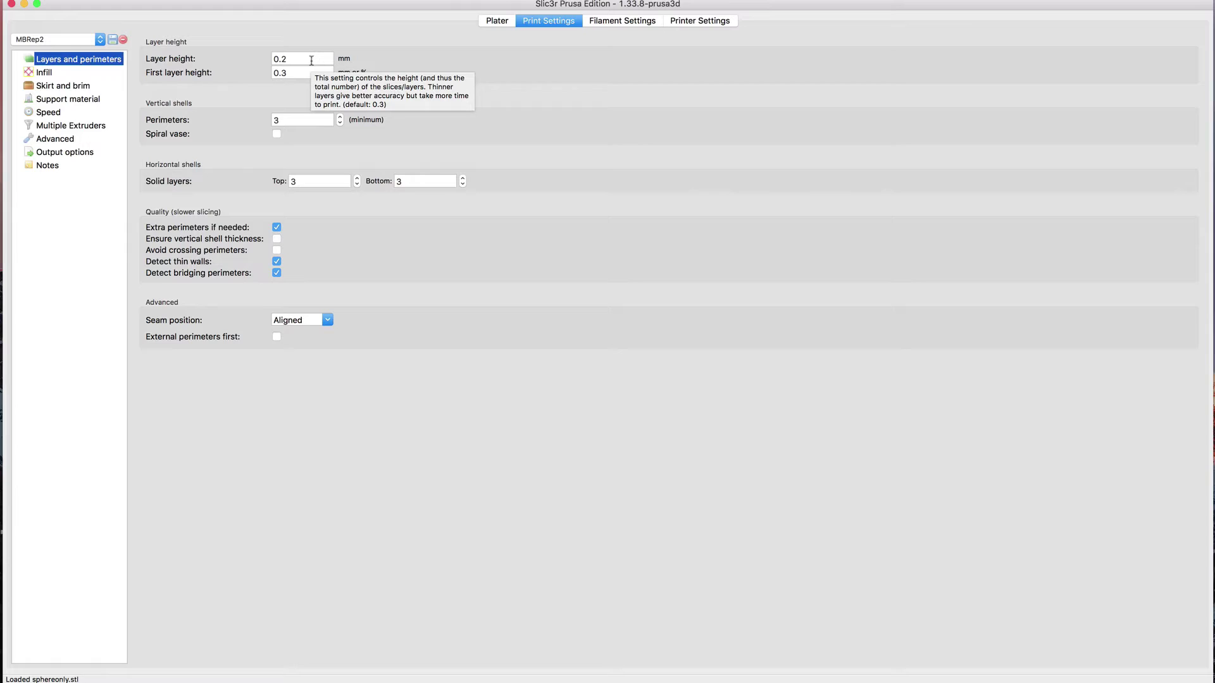
key(super+4)
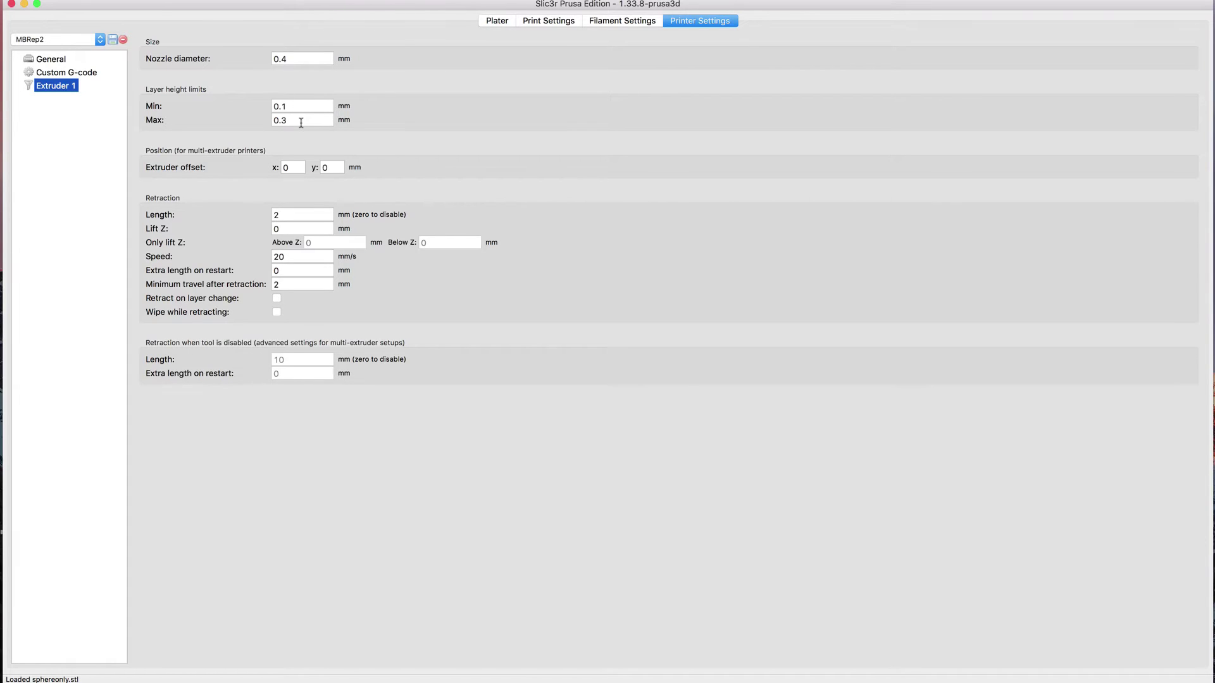
Return to the Plater's 3D view of the sphereonly.stl hemisphere.
mouse_move(301, 123)
click(497, 20)
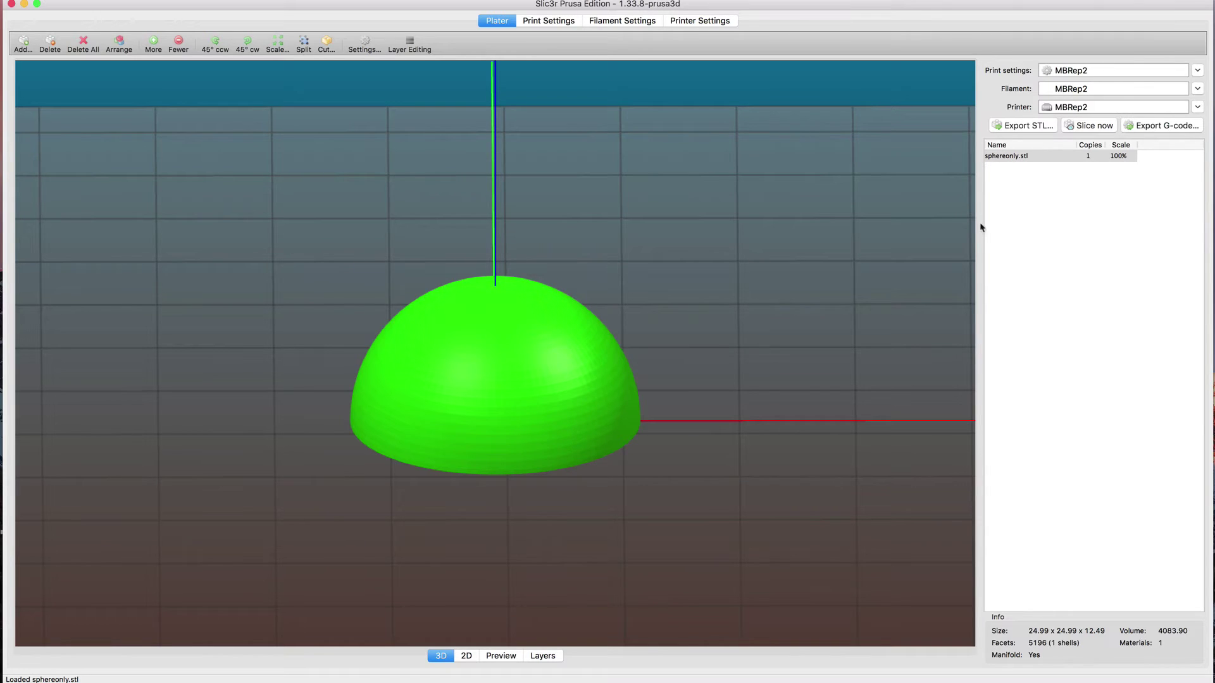
Turn on layer editing for sphereonly.stl and reshape the layer heights near the dome's base.
click(1000, 158)
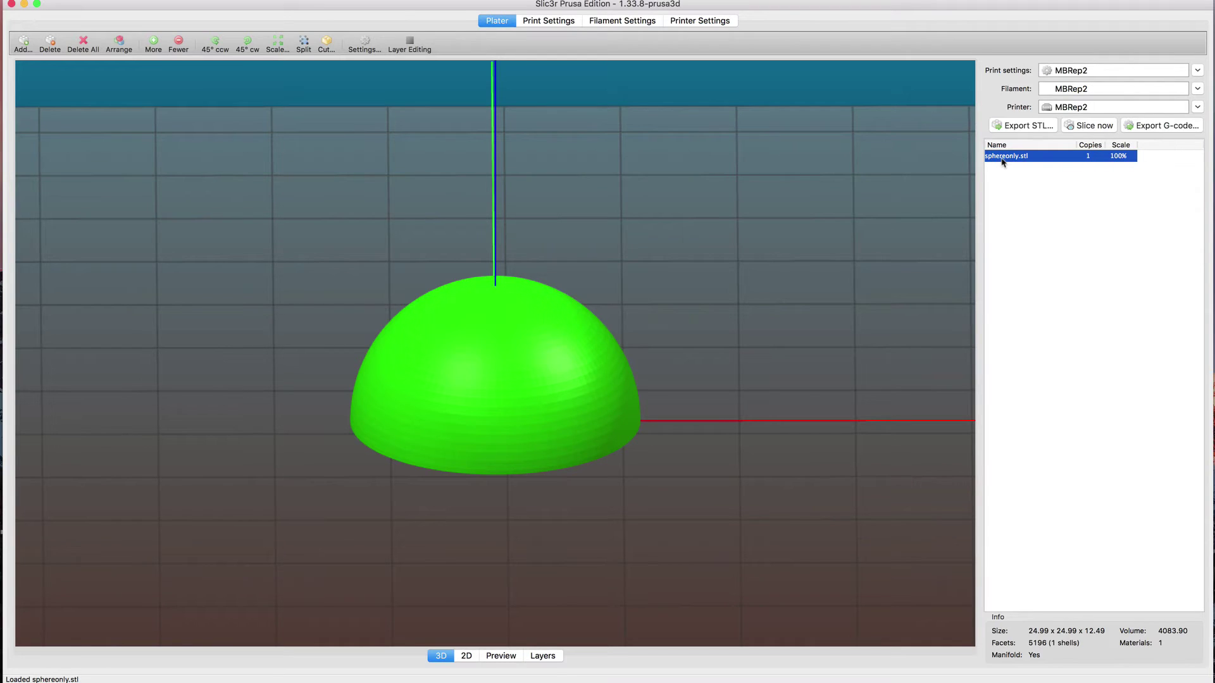
click(410, 43)
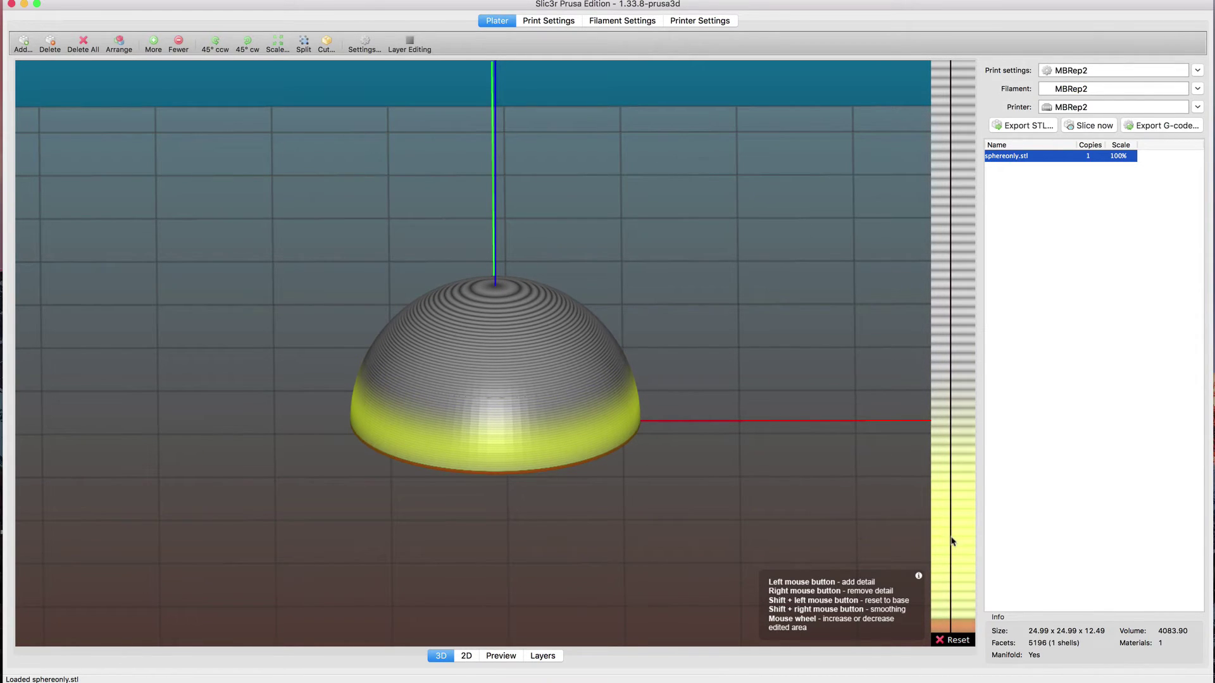
drag(953, 541, 952, 541)
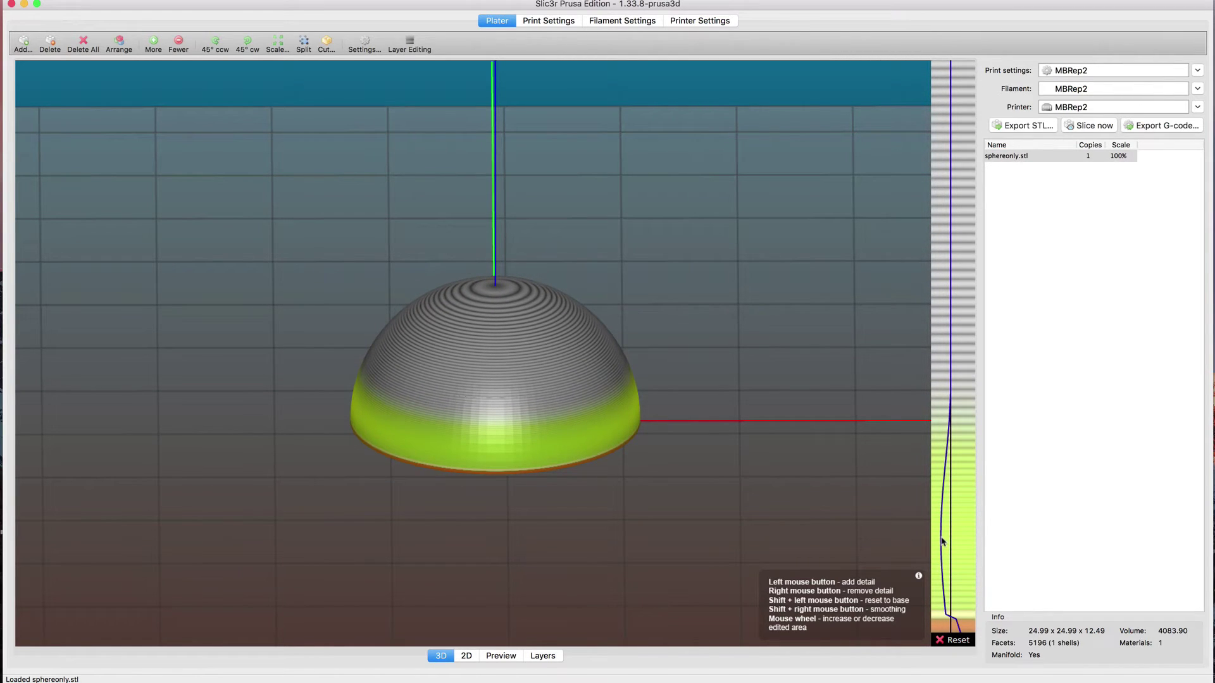
right_drag(943, 541, 955, 543)
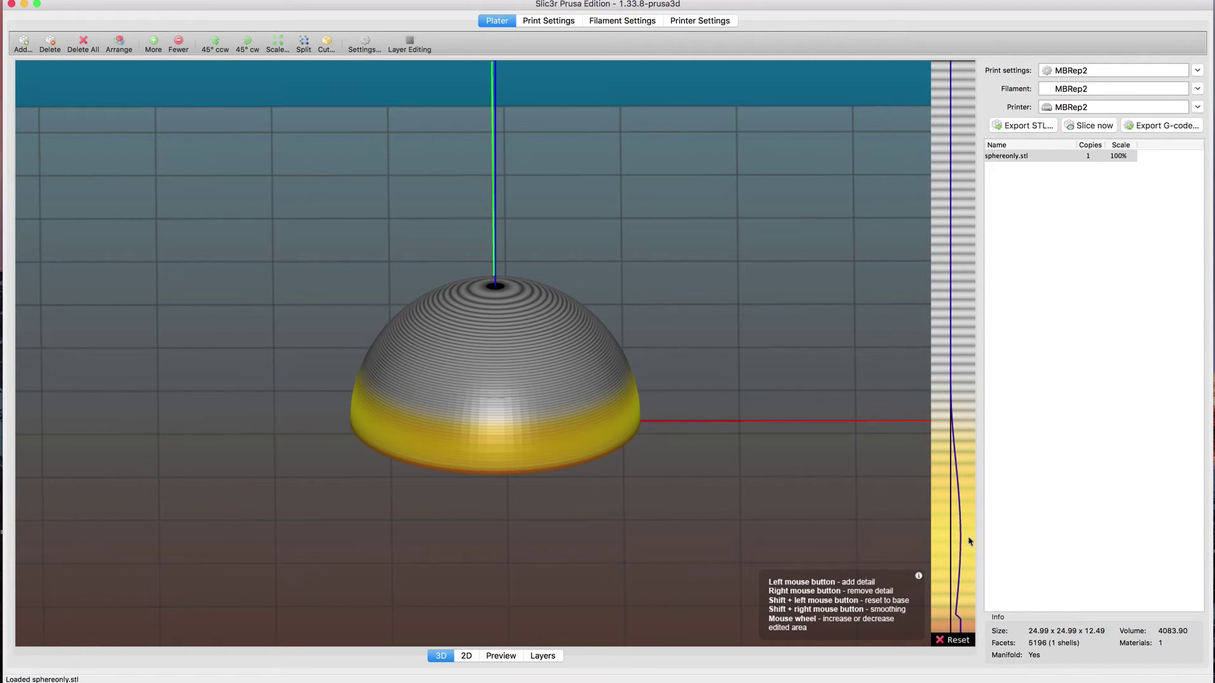
right_drag(970, 542, 961, 586)
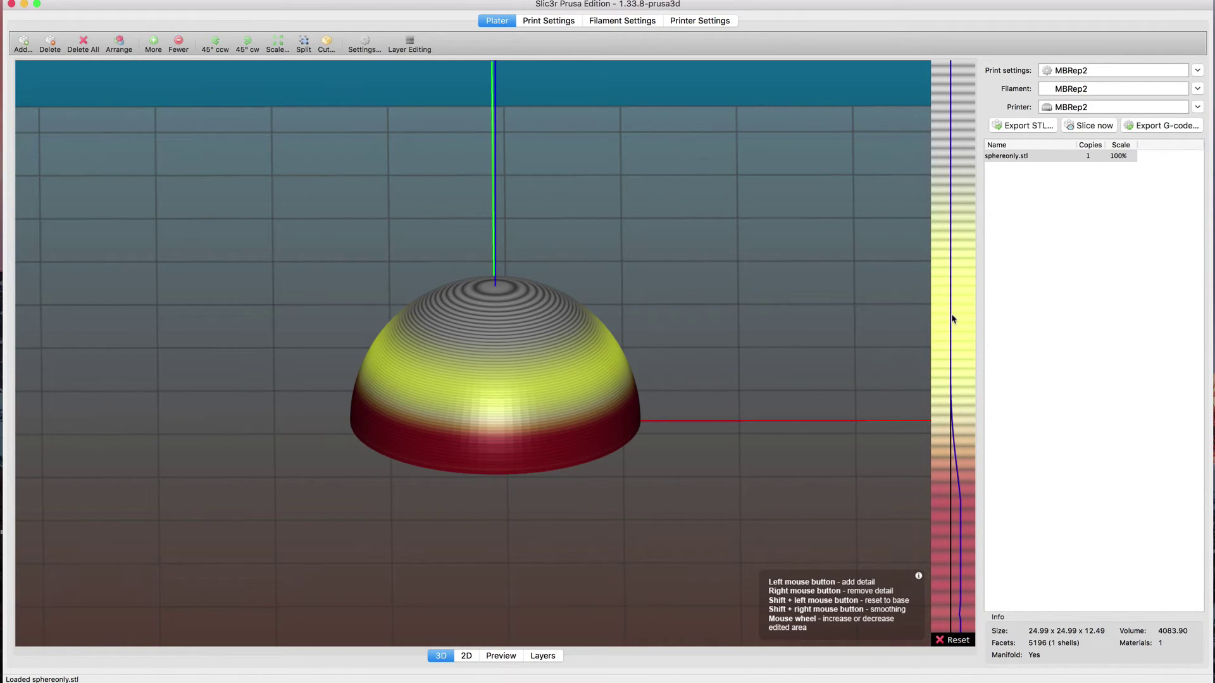
Add finer layer detail to the dome's middle and near its top.
drag(953, 319, 960, 319)
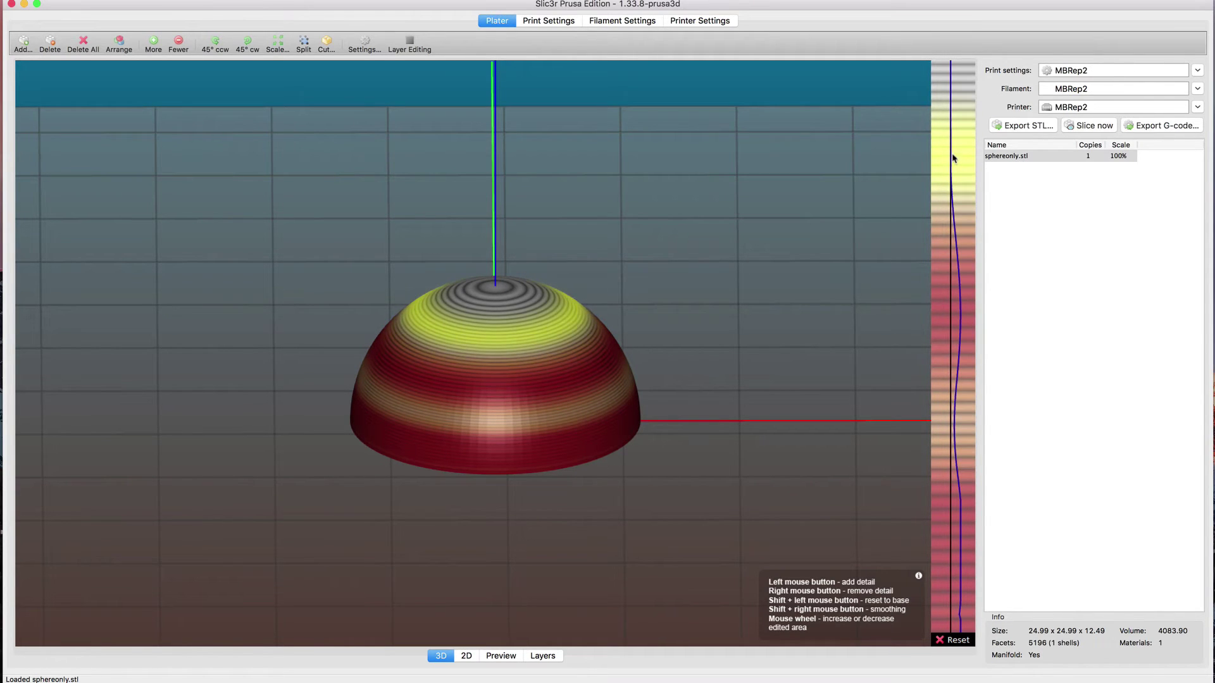
drag(954, 155, 958, 147)
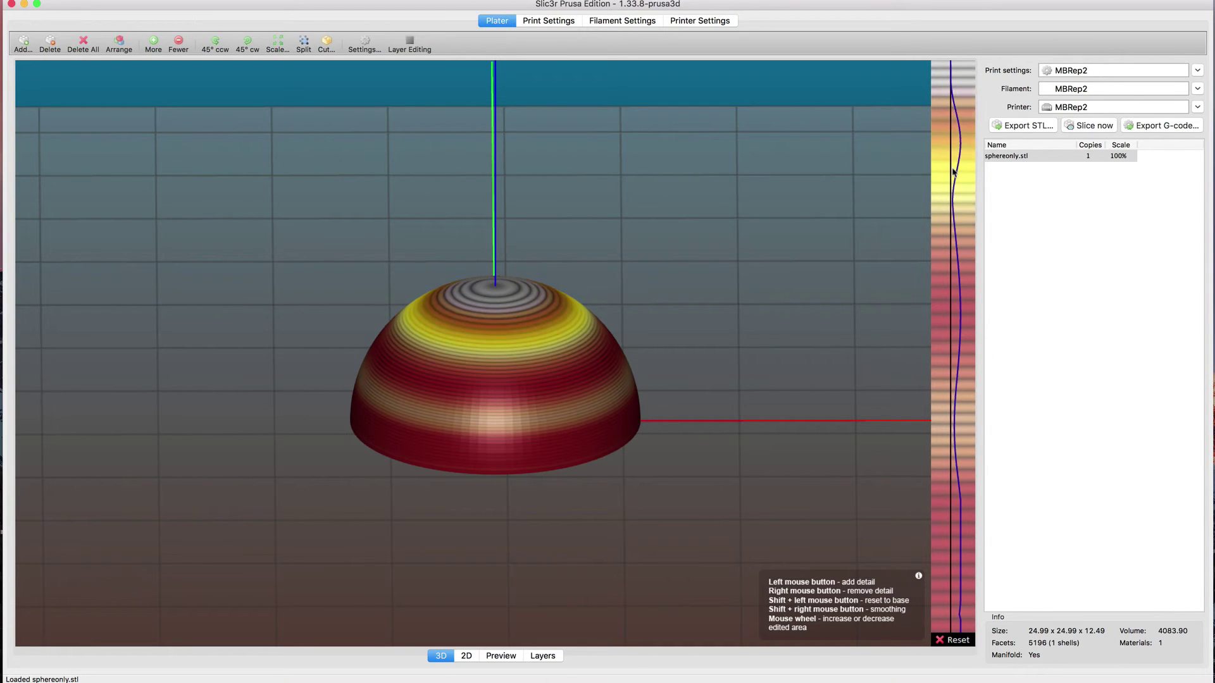
scroll(953, 171, up, 3)
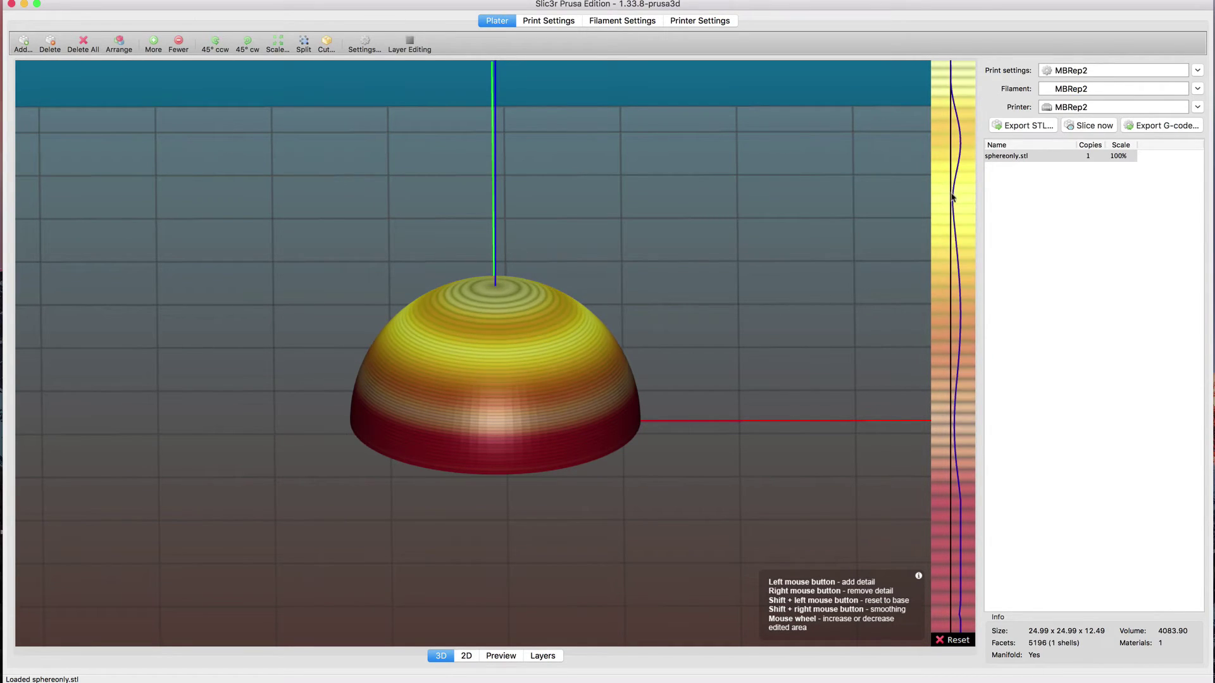
scroll(961, 199, down, 3)
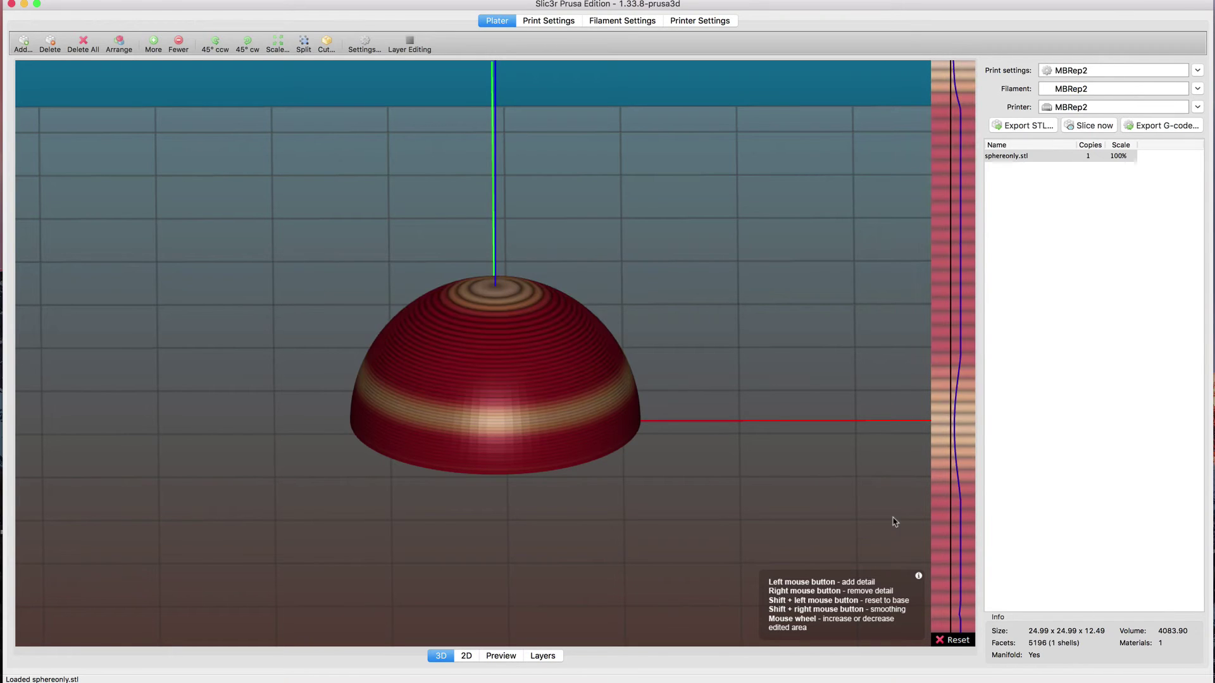
Reset layer heights to uniform, then add detail near the dome's base and thinner layers at the top.
click(954, 640)
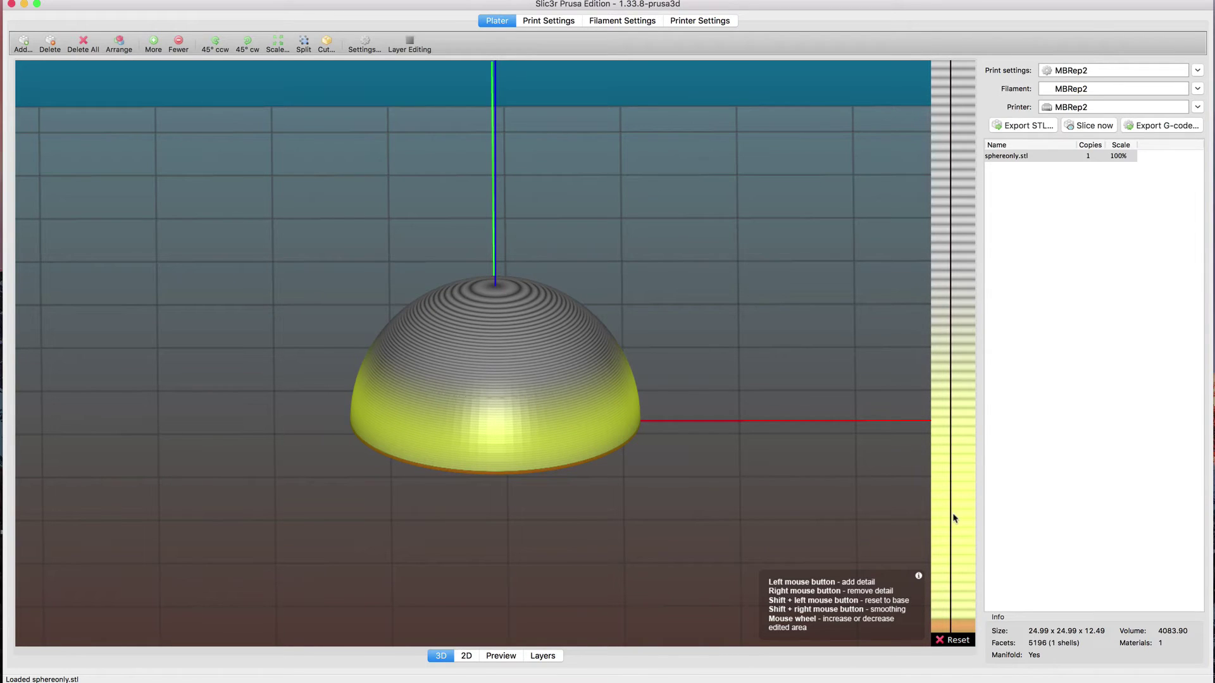
drag(953, 522, 960, 523)
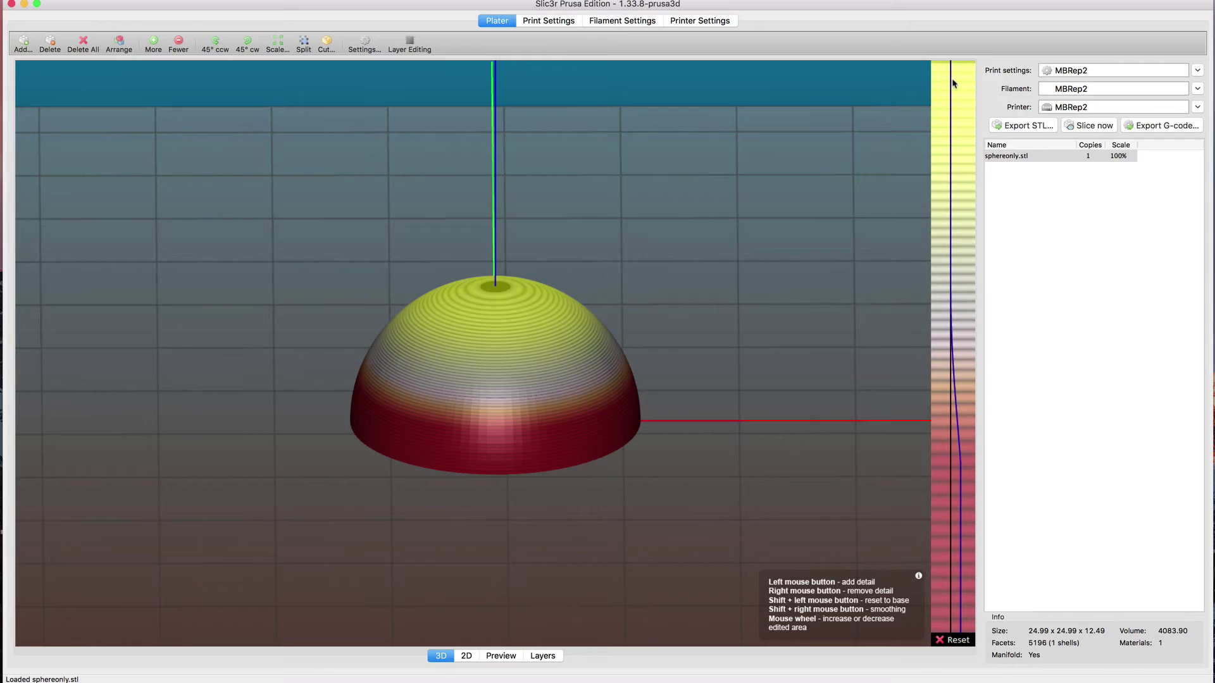
drag(954, 83, 943, 85)
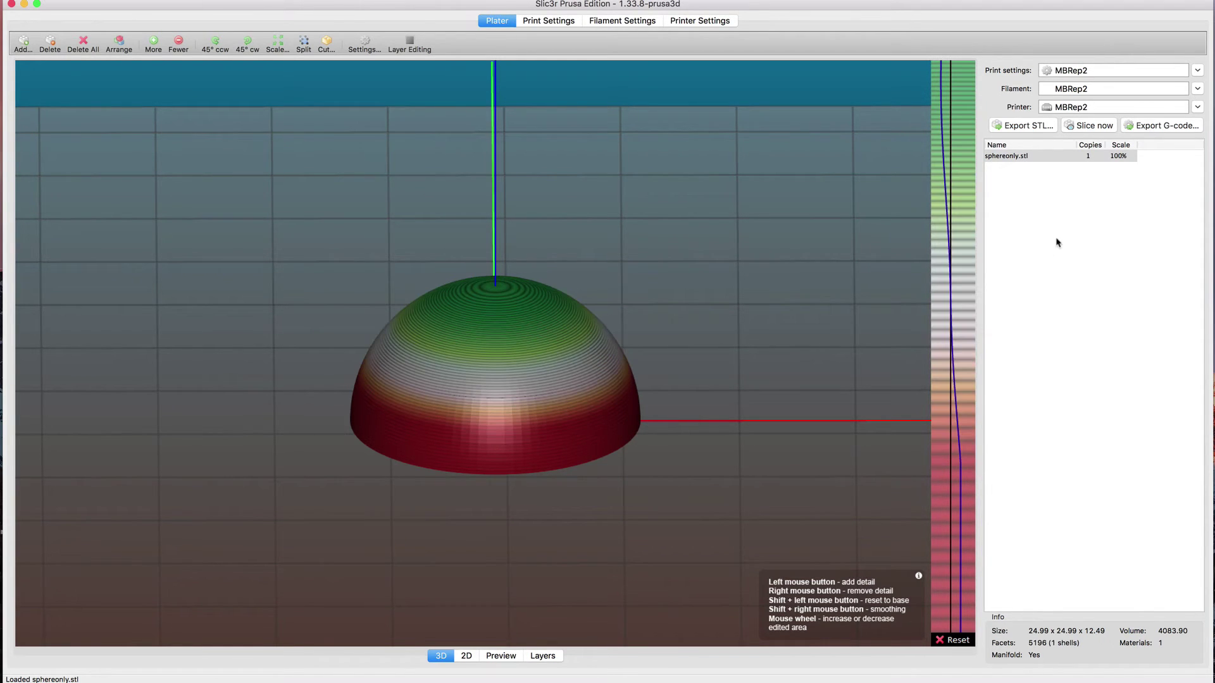
Slice the hemisphere and scrub the preview layer slider to inspect layers up to 12.01 mm.
click(1093, 127)
click(501, 656)
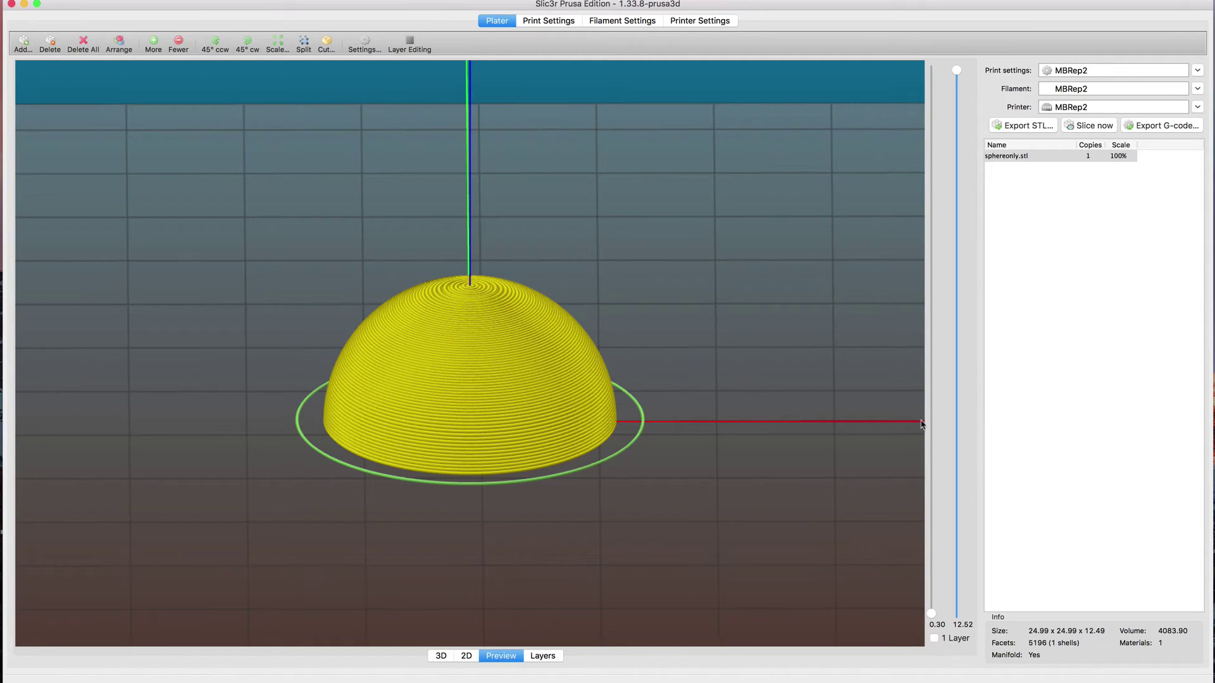
drag(957, 73, 957, 617)
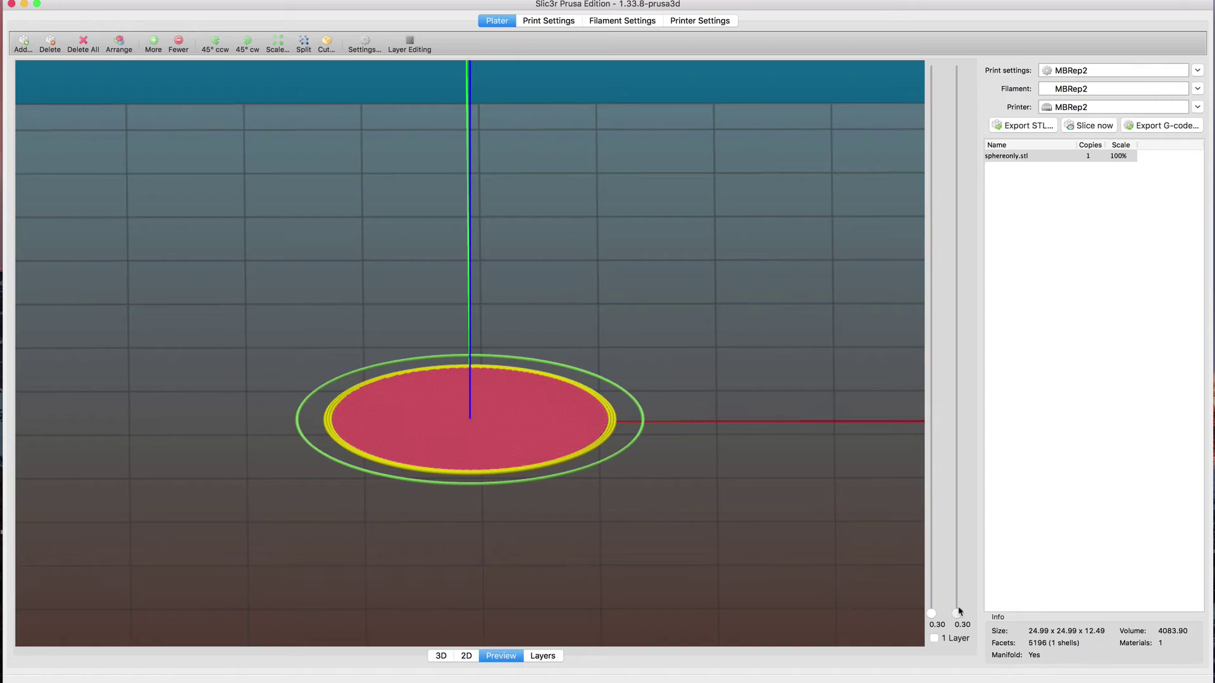
drag(959, 611, 967, 504)
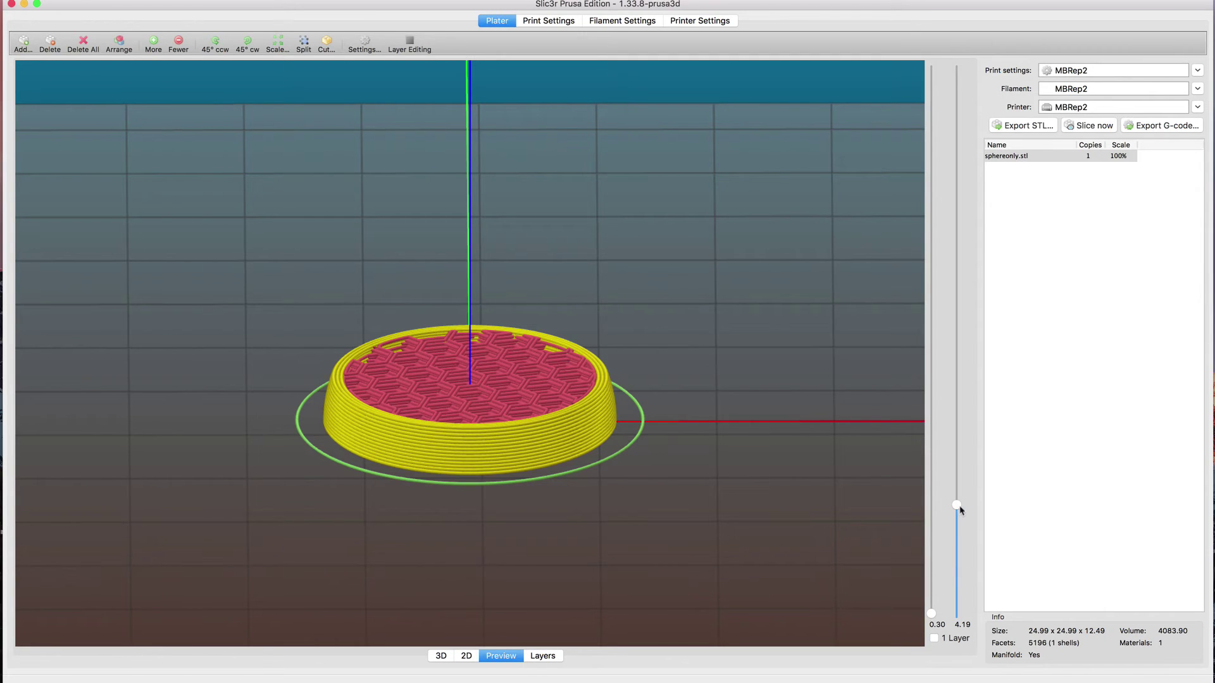
drag(957, 505, 957, 471)
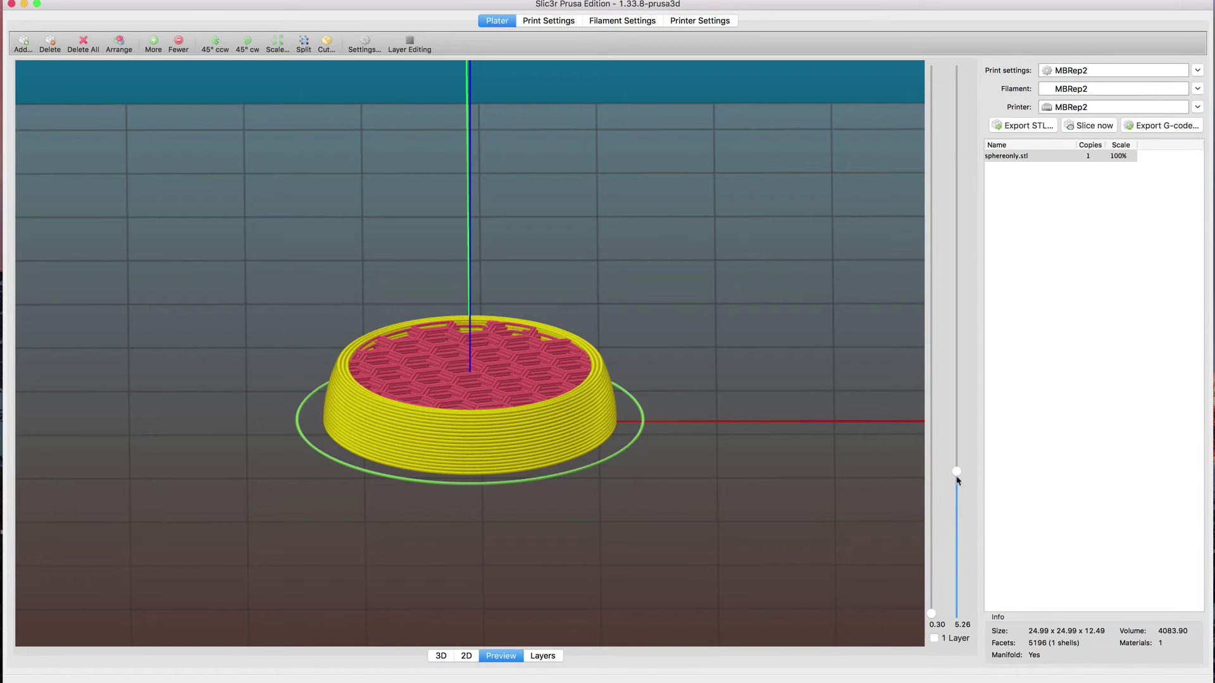
drag(956, 472, 959, 111)
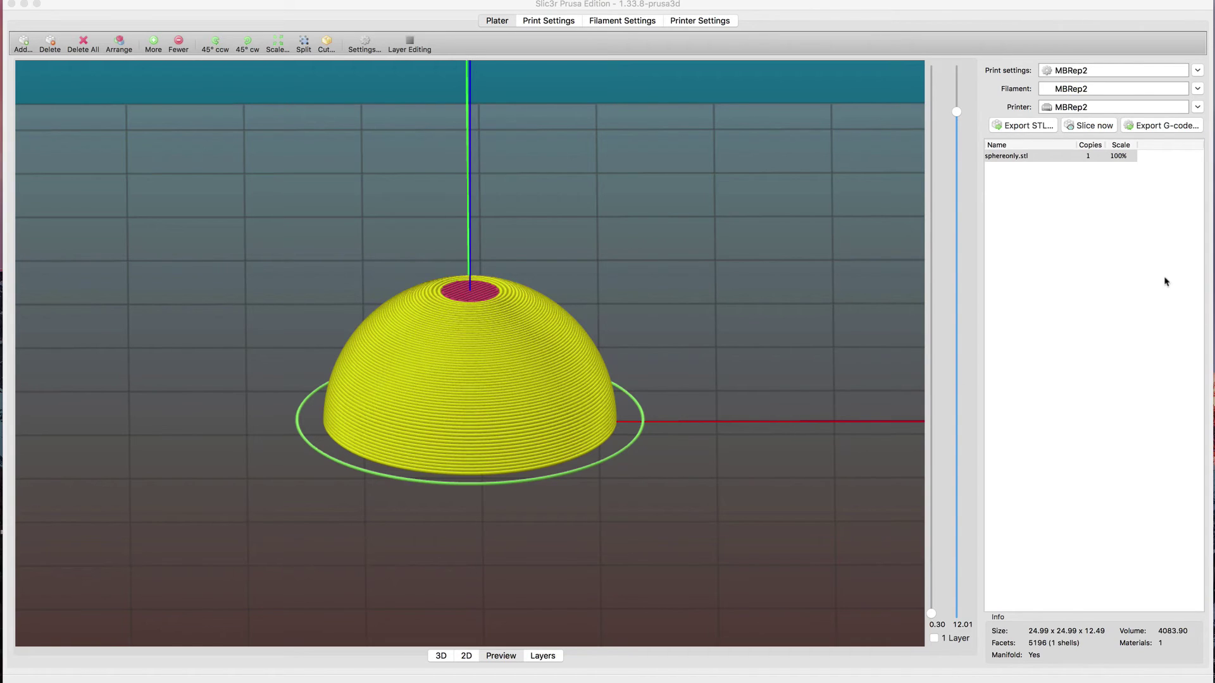
click(1099, 127)
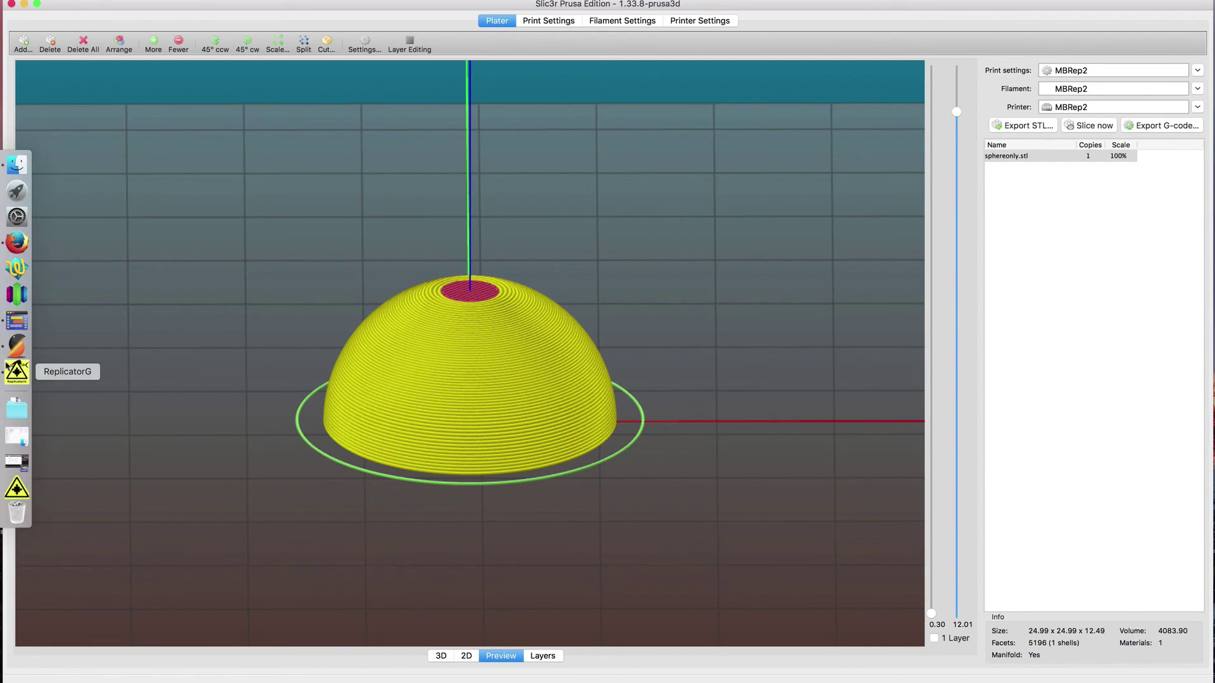
Load the recent sphere0301.gcode in ReplicatorG, then cancel the Build-to-file save.
click(17, 372)
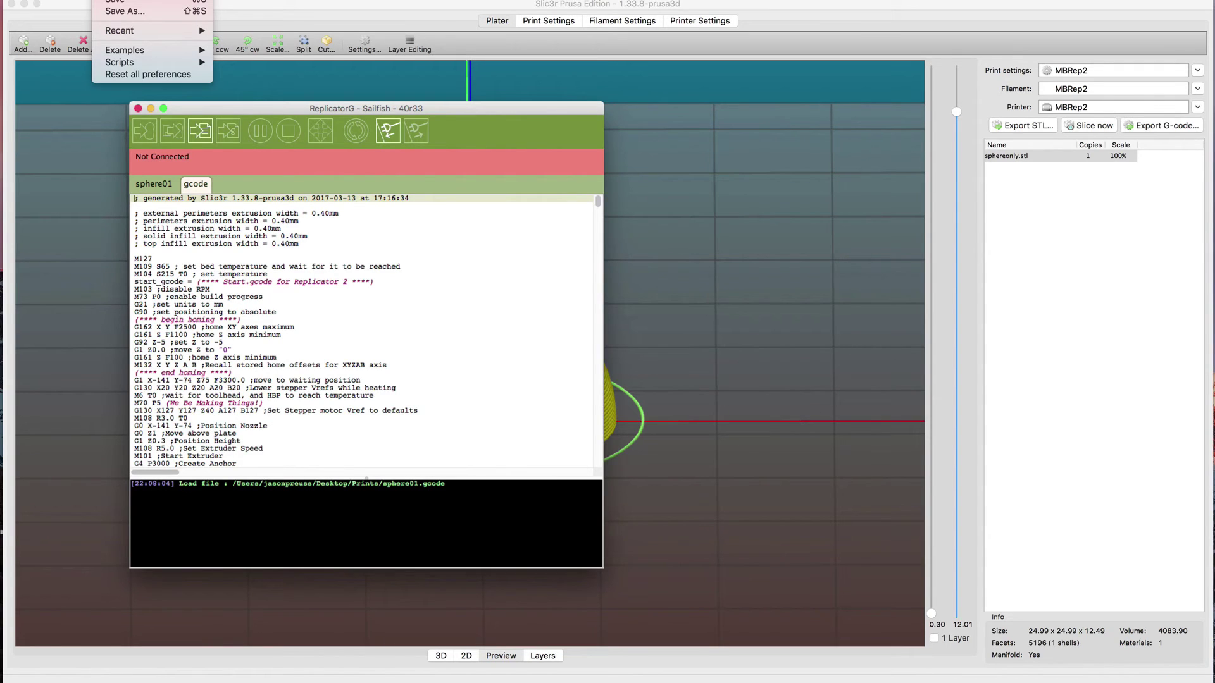
mouse_move(119, 31)
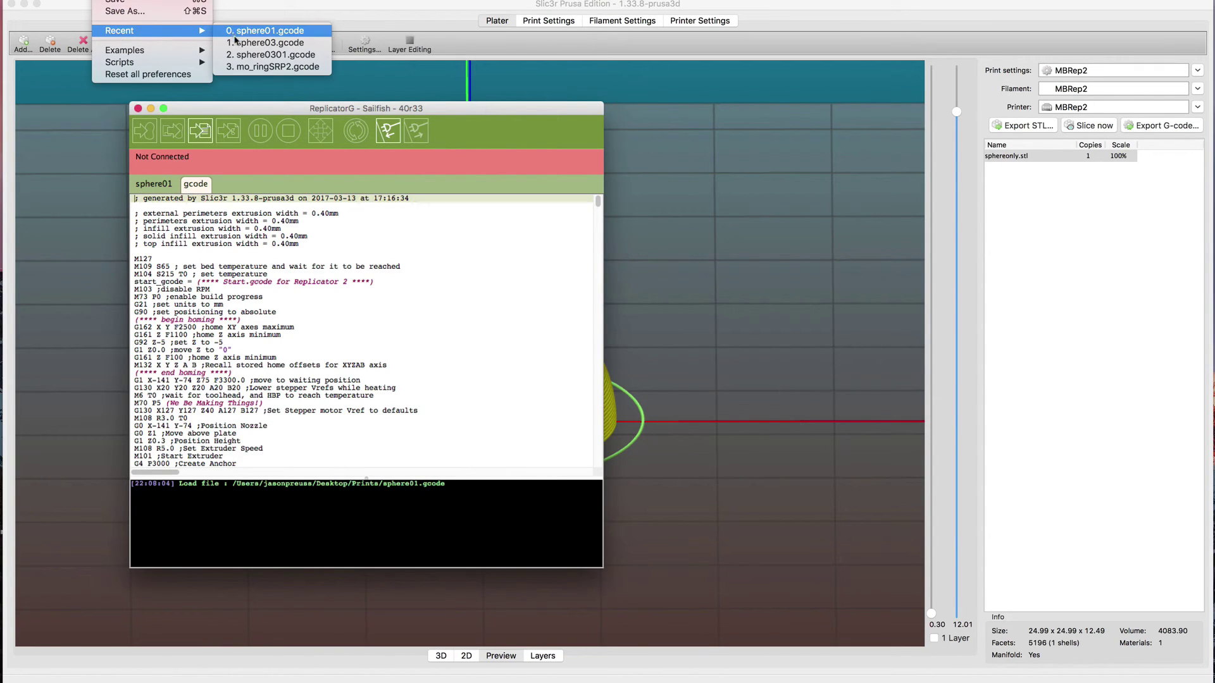
click(238, 57)
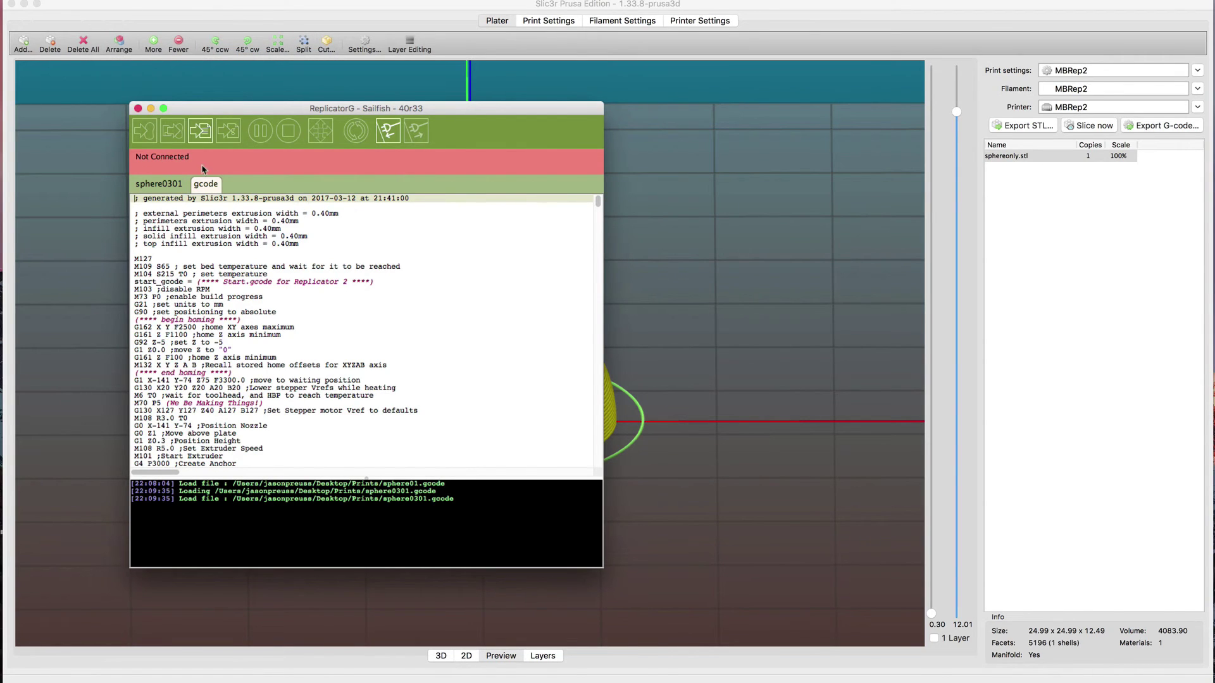
click(201, 132)
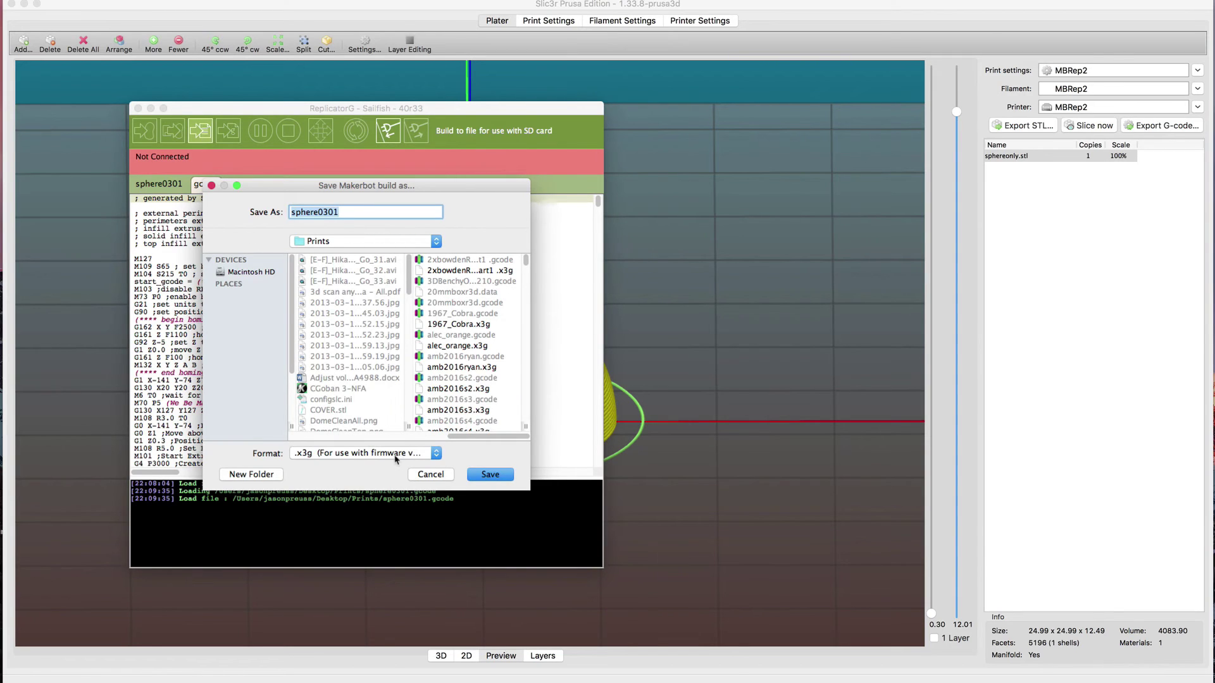
click(430, 475)
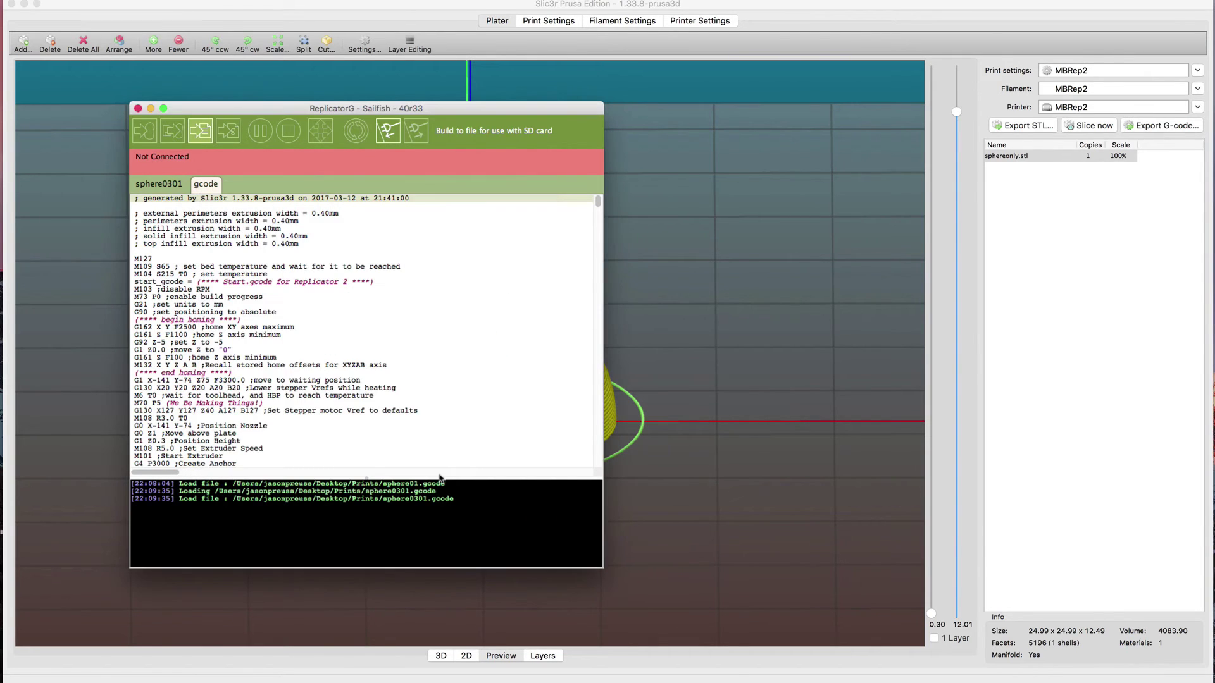
Close the ReplicatorG window to return to Slic3r's sliced hemisphere preview.
click(138, 108)
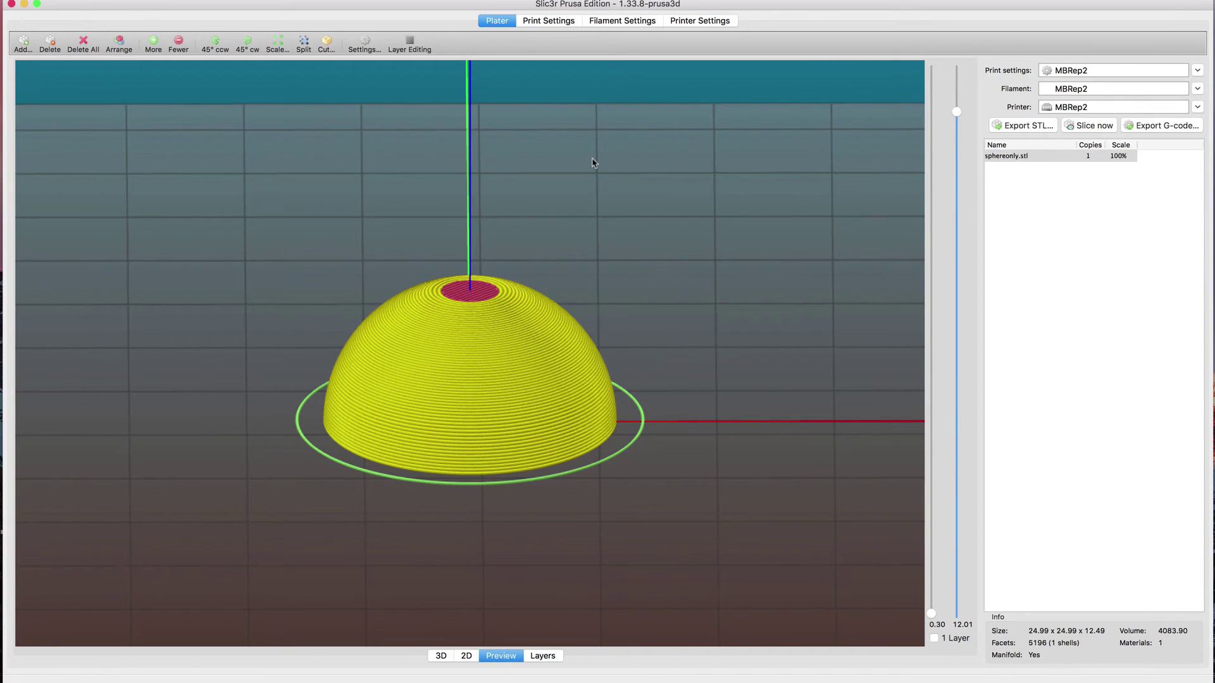